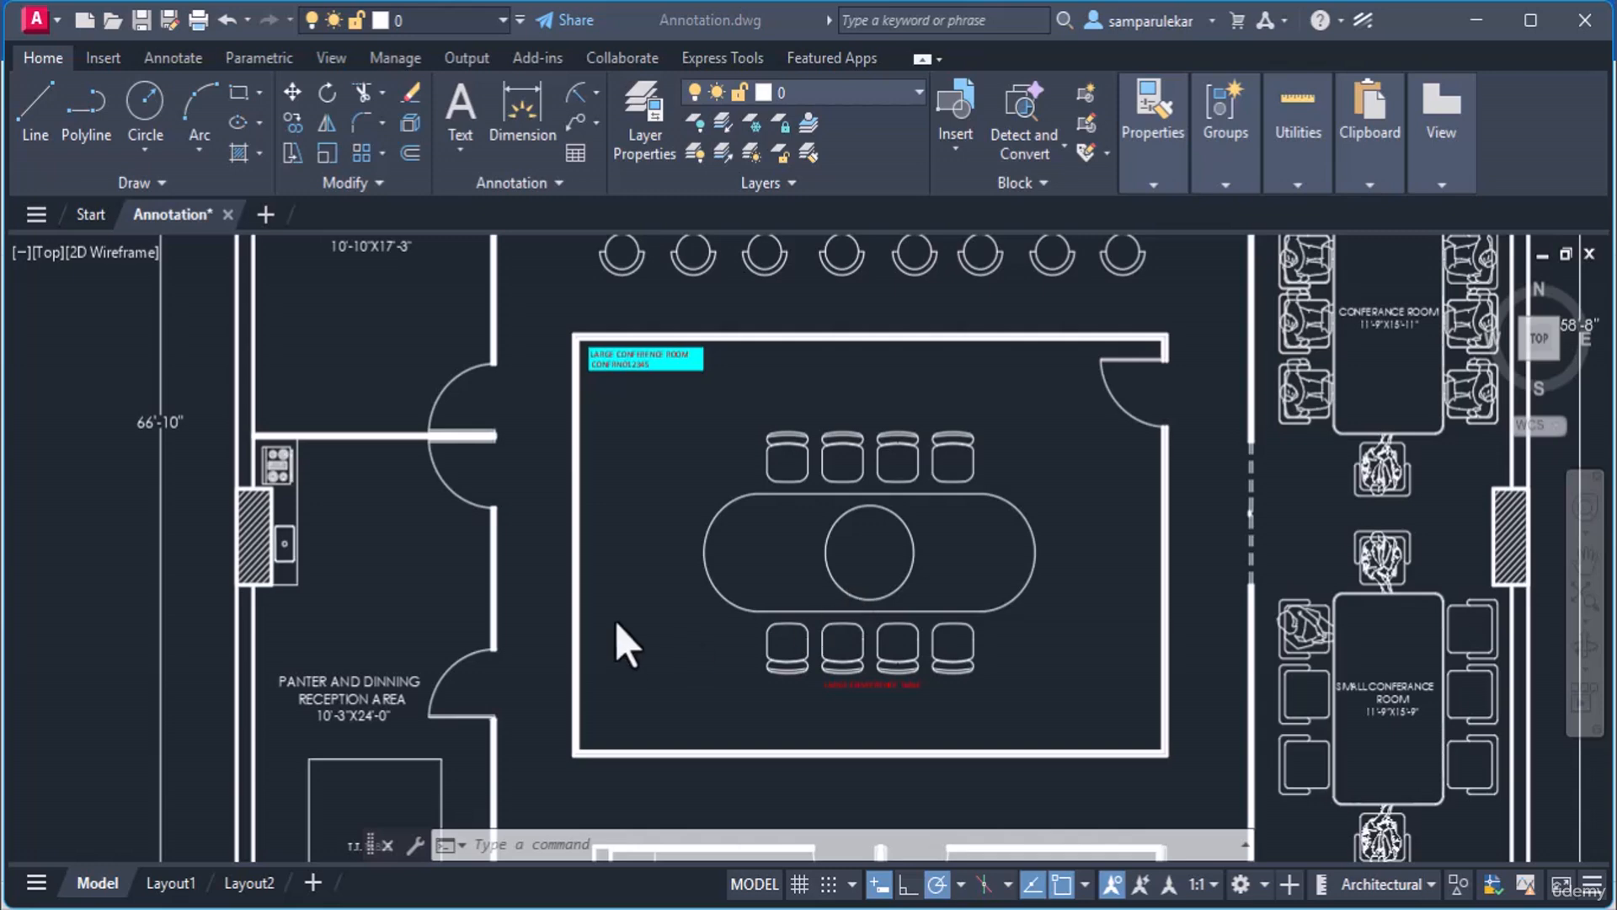
# Make the Dim layer the current layer in the layer properties
pyautogui.click(634, 134)
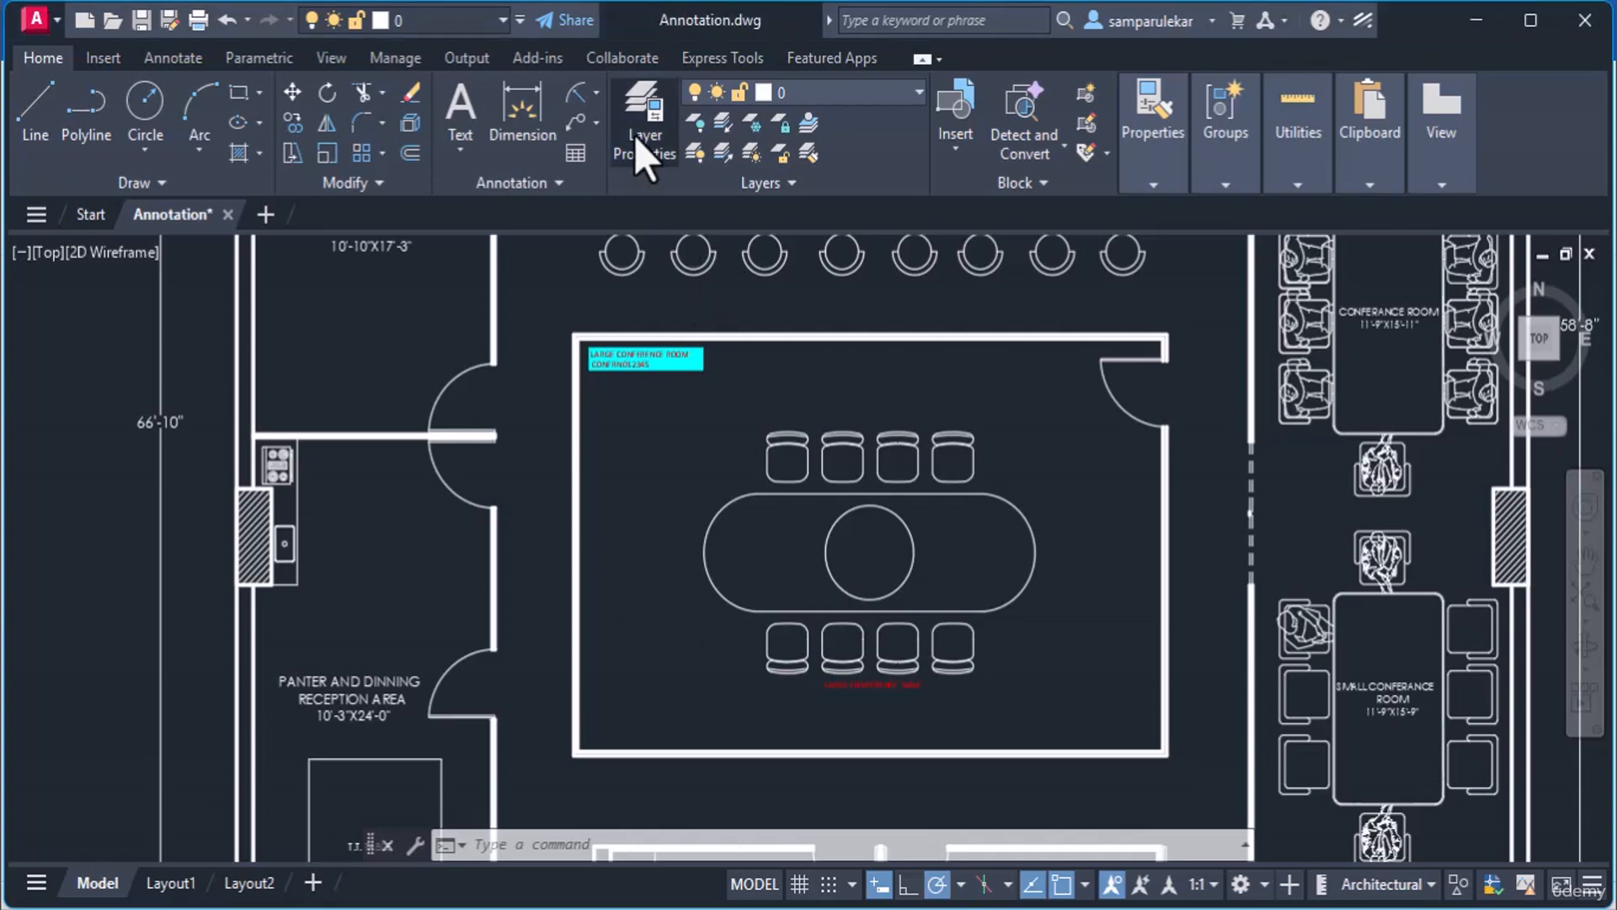
pyautogui.click(635, 135)
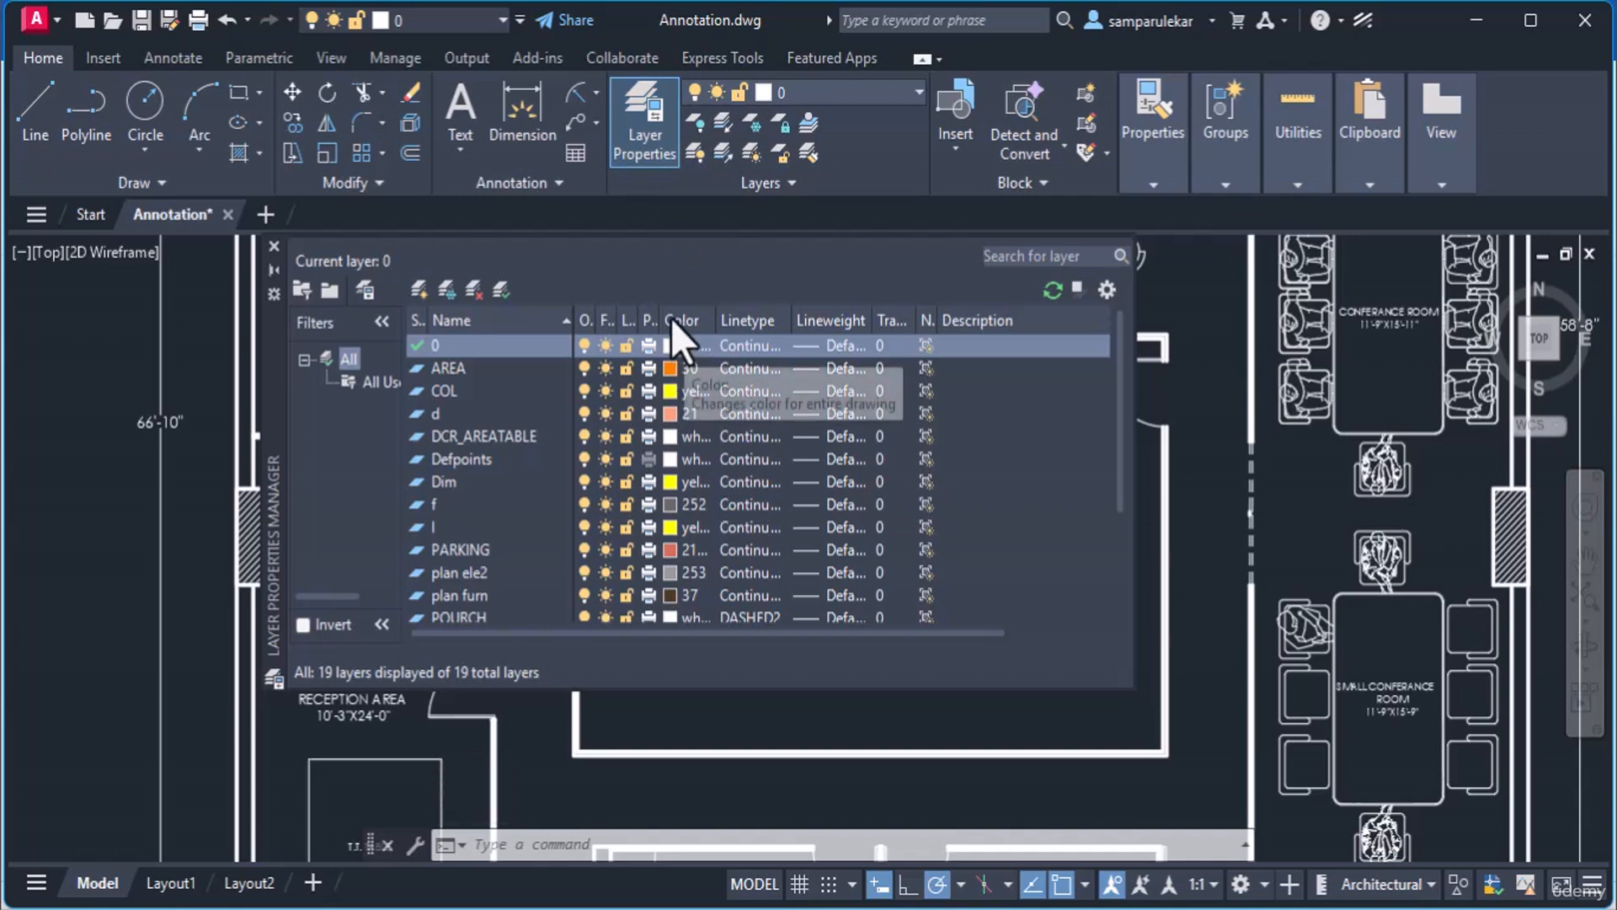
pyautogui.click(458, 480)
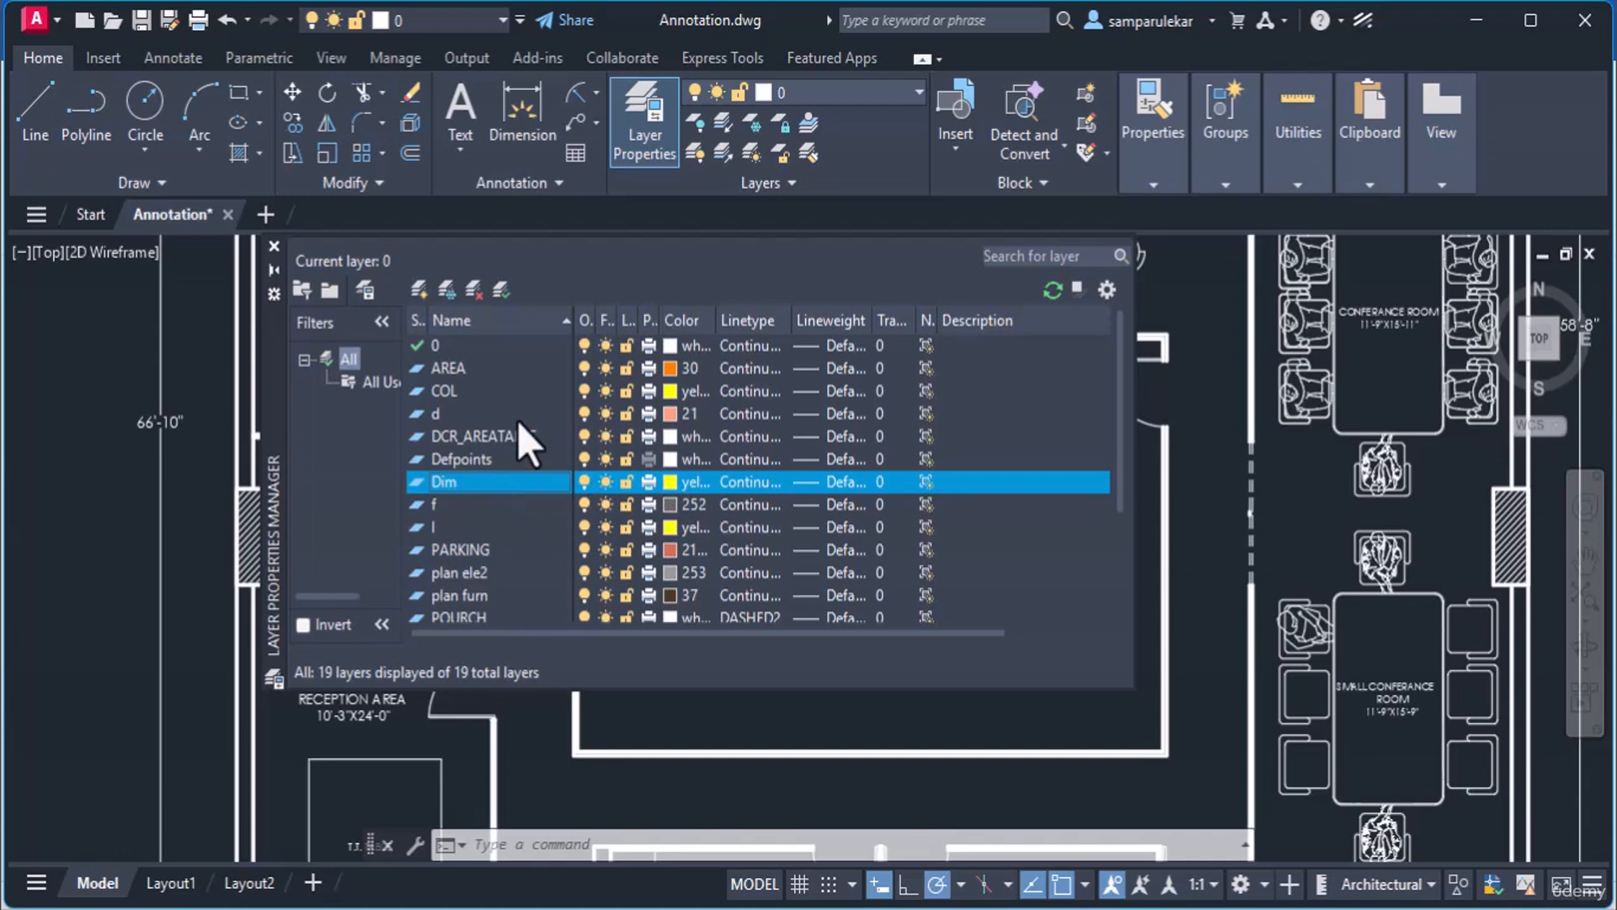
pyautogui.click(501, 292)
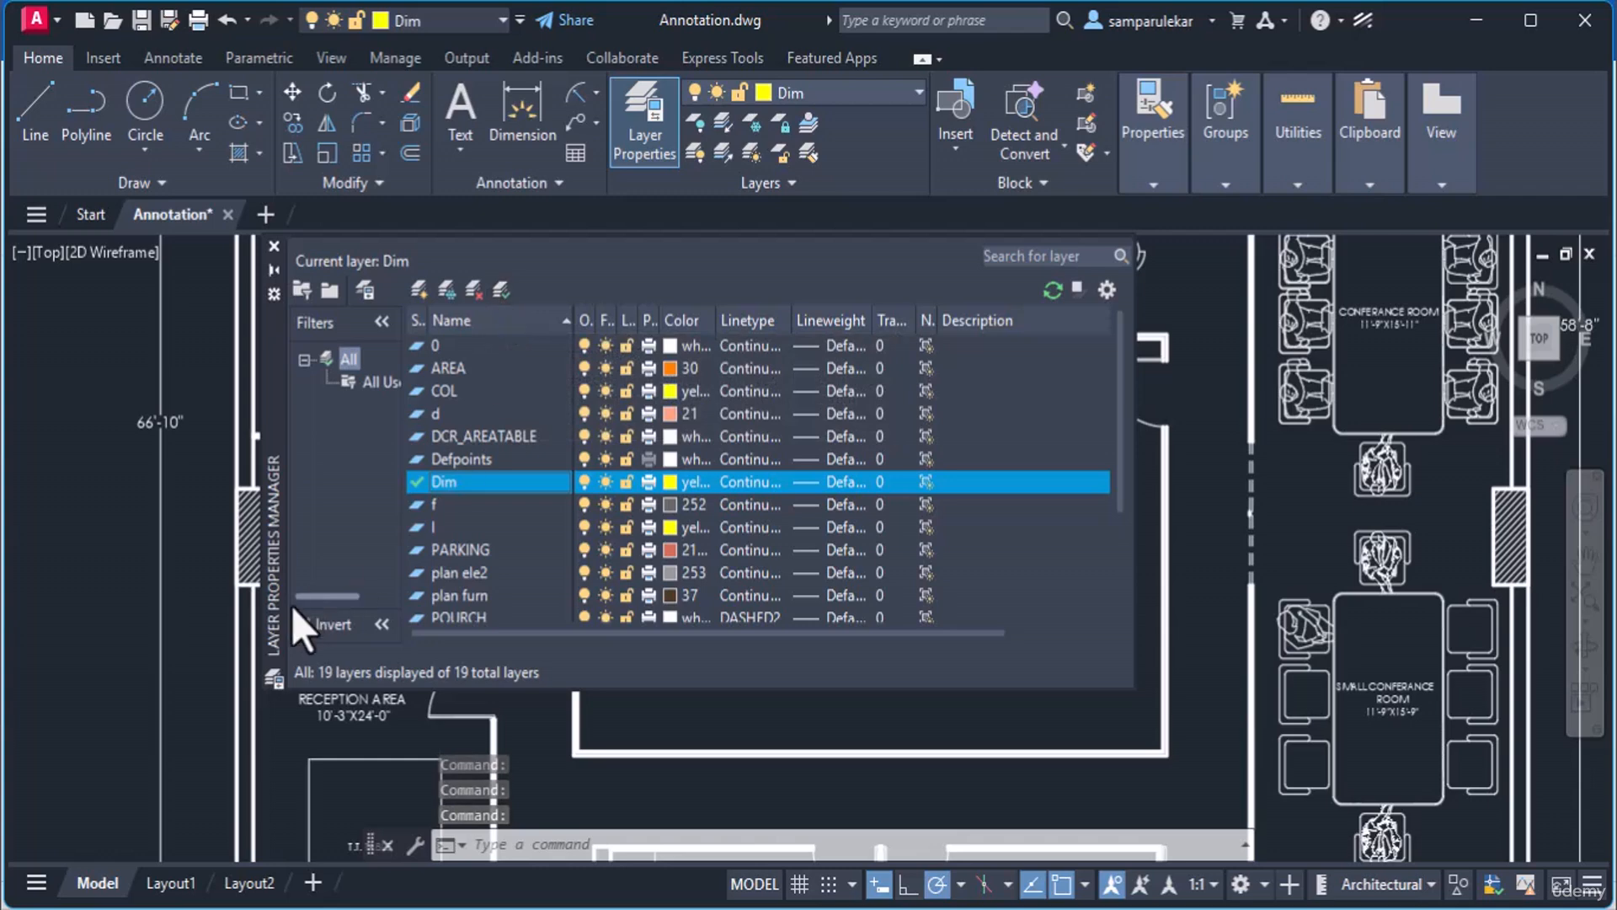
pyautogui.click(275, 251)
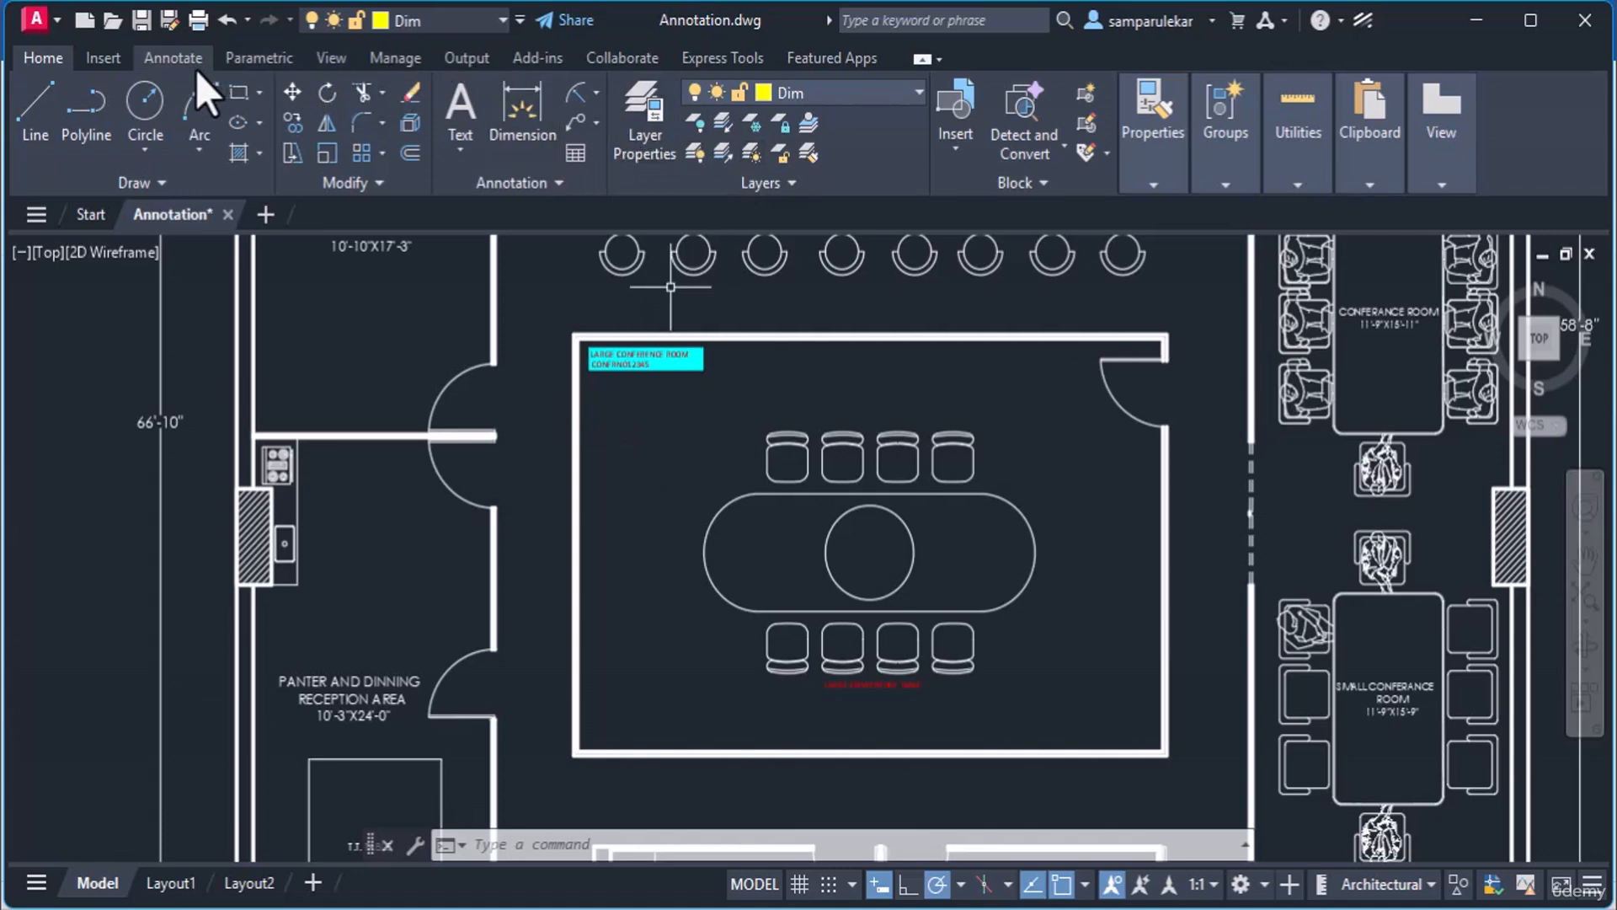
pyautogui.click(173, 59)
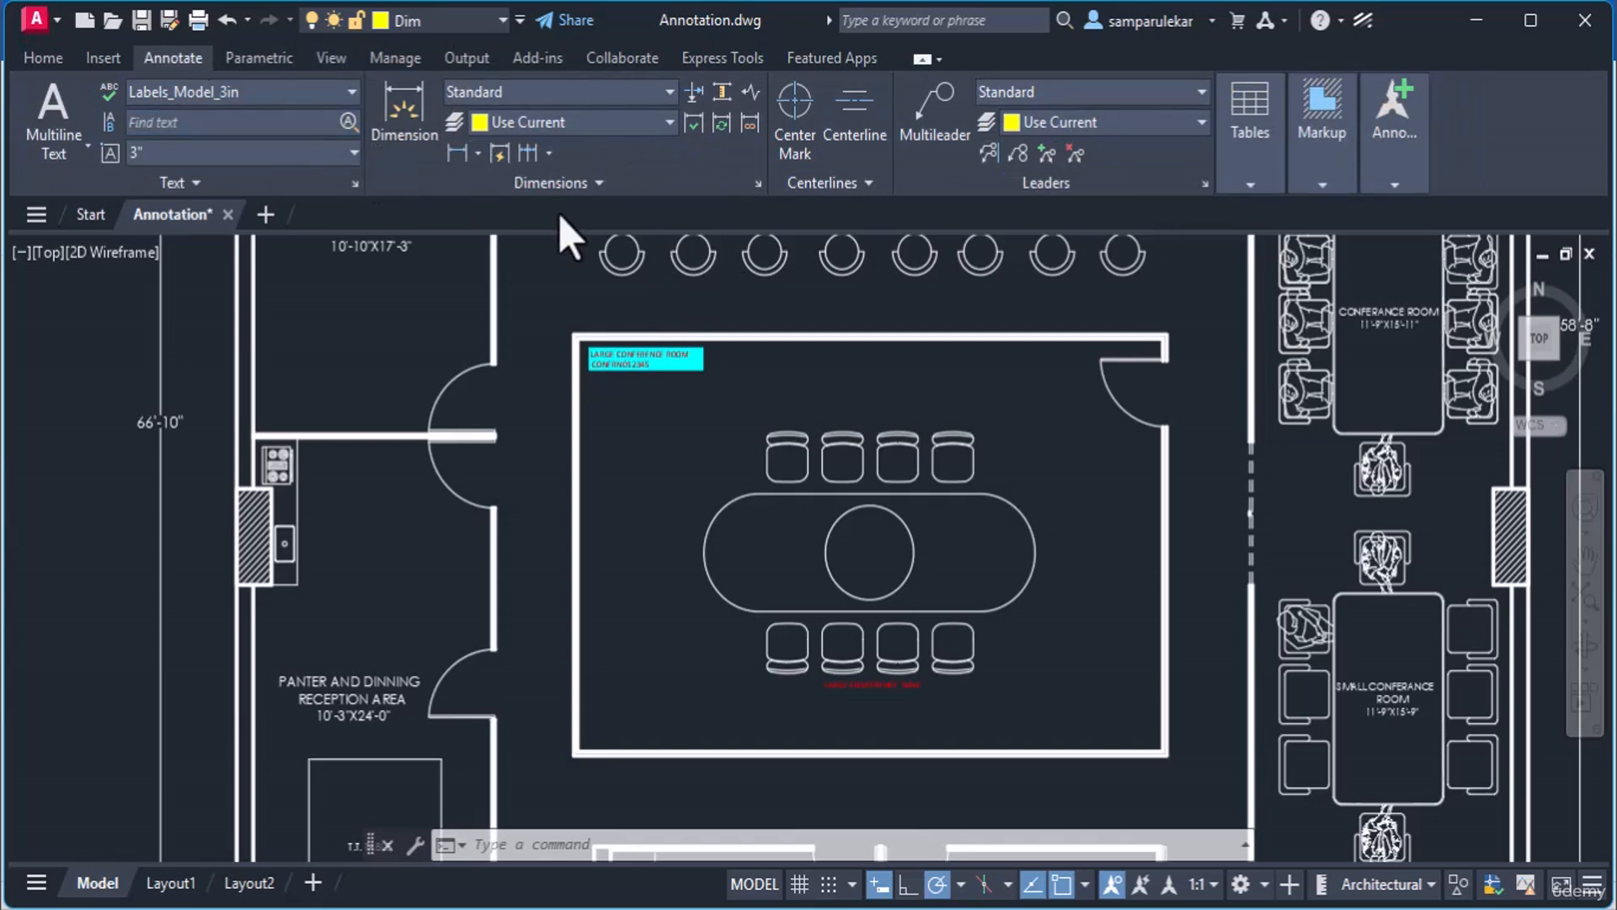
pyautogui.click(756, 188)
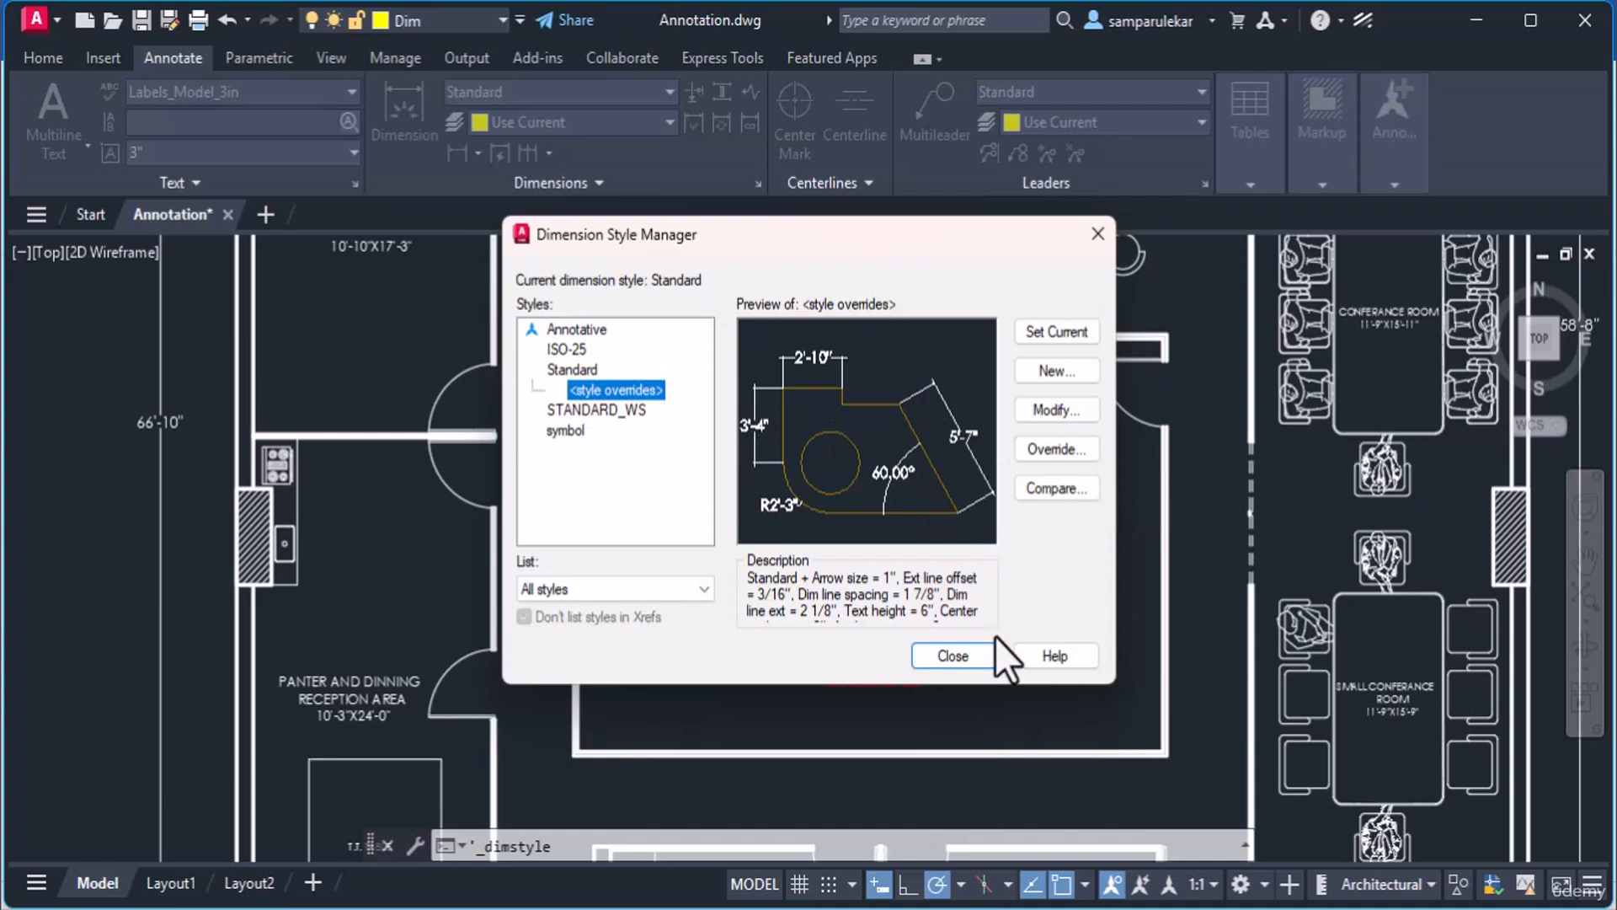
pyautogui.click(954, 656)
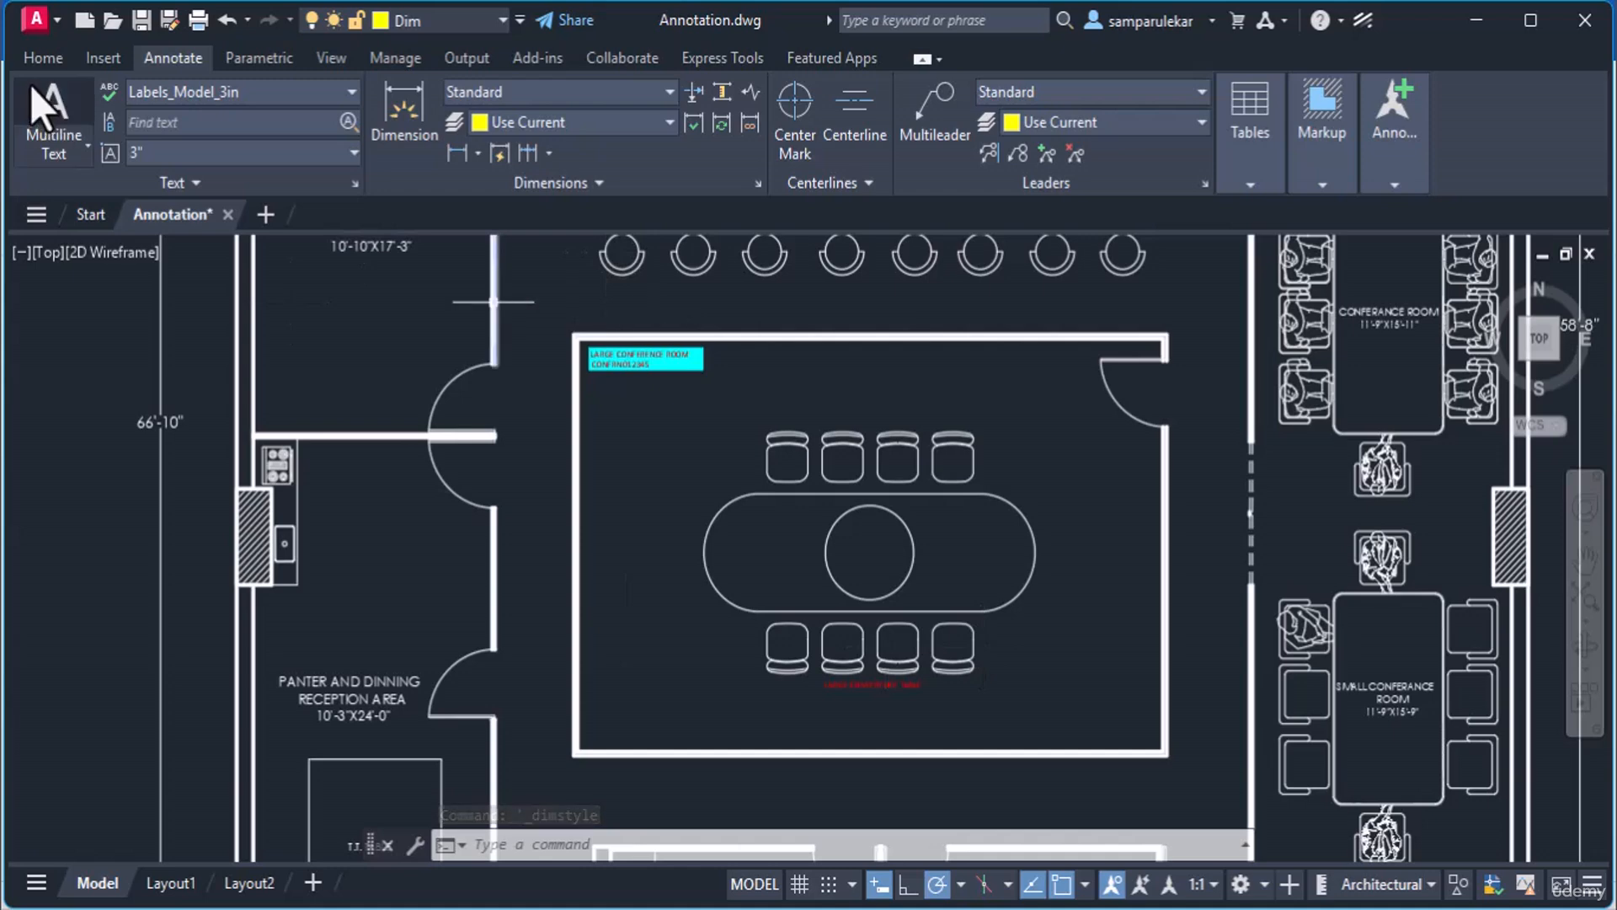
# Create a new annotative dimension style named Training_Anno, starting with Standard and used for all dimensions
pyautogui.click(42, 57)
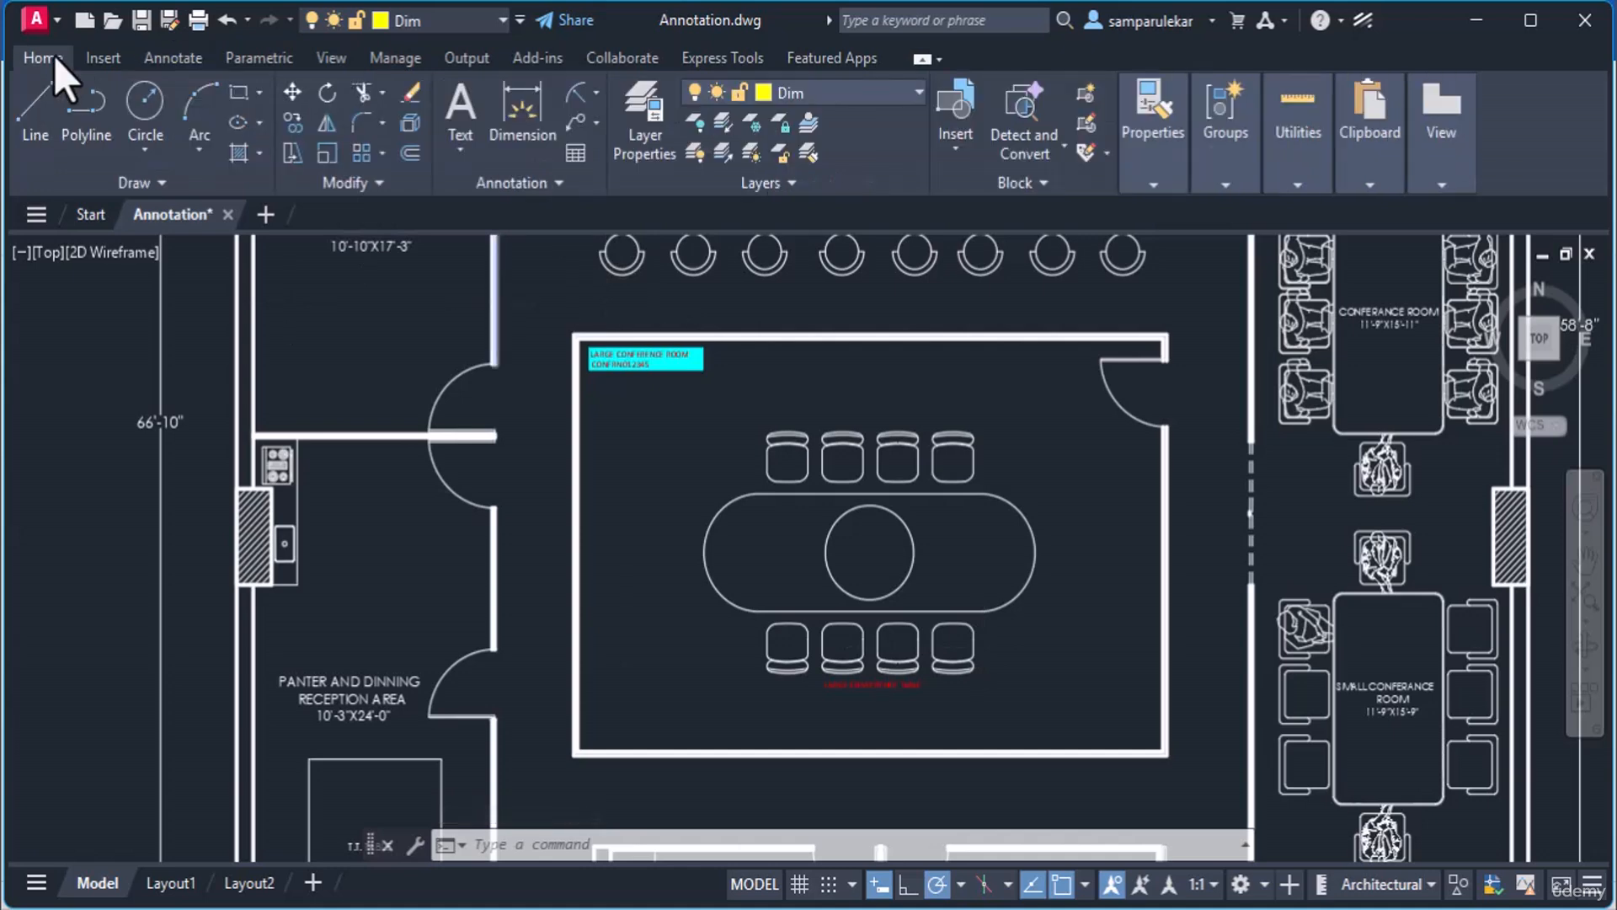
pyautogui.click(542, 187)
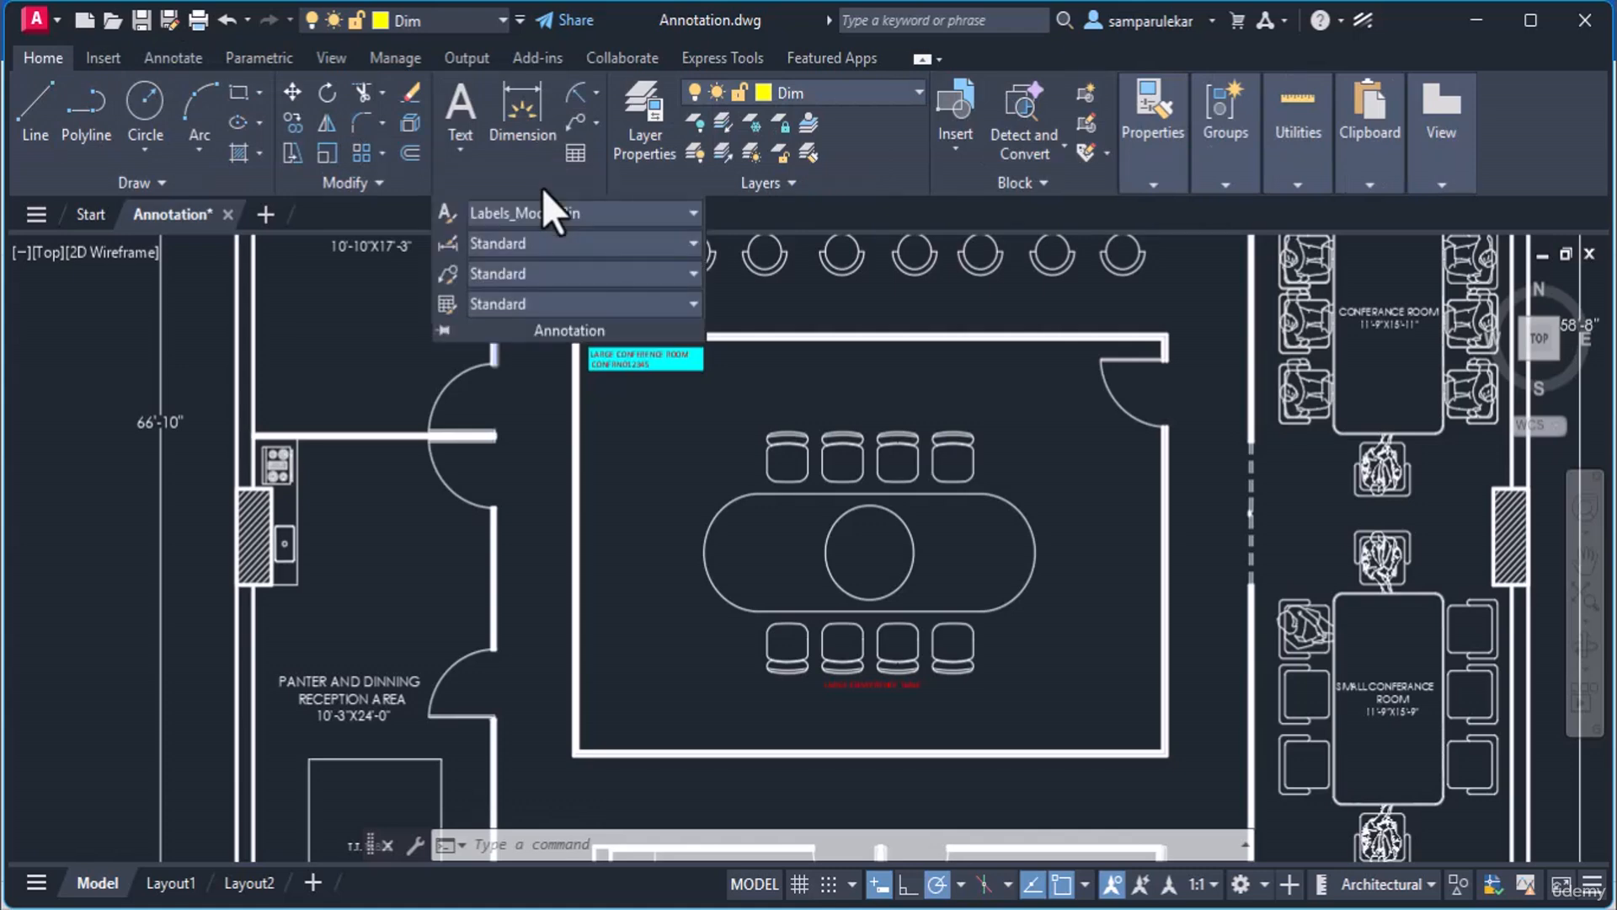
pyautogui.click(450, 250)
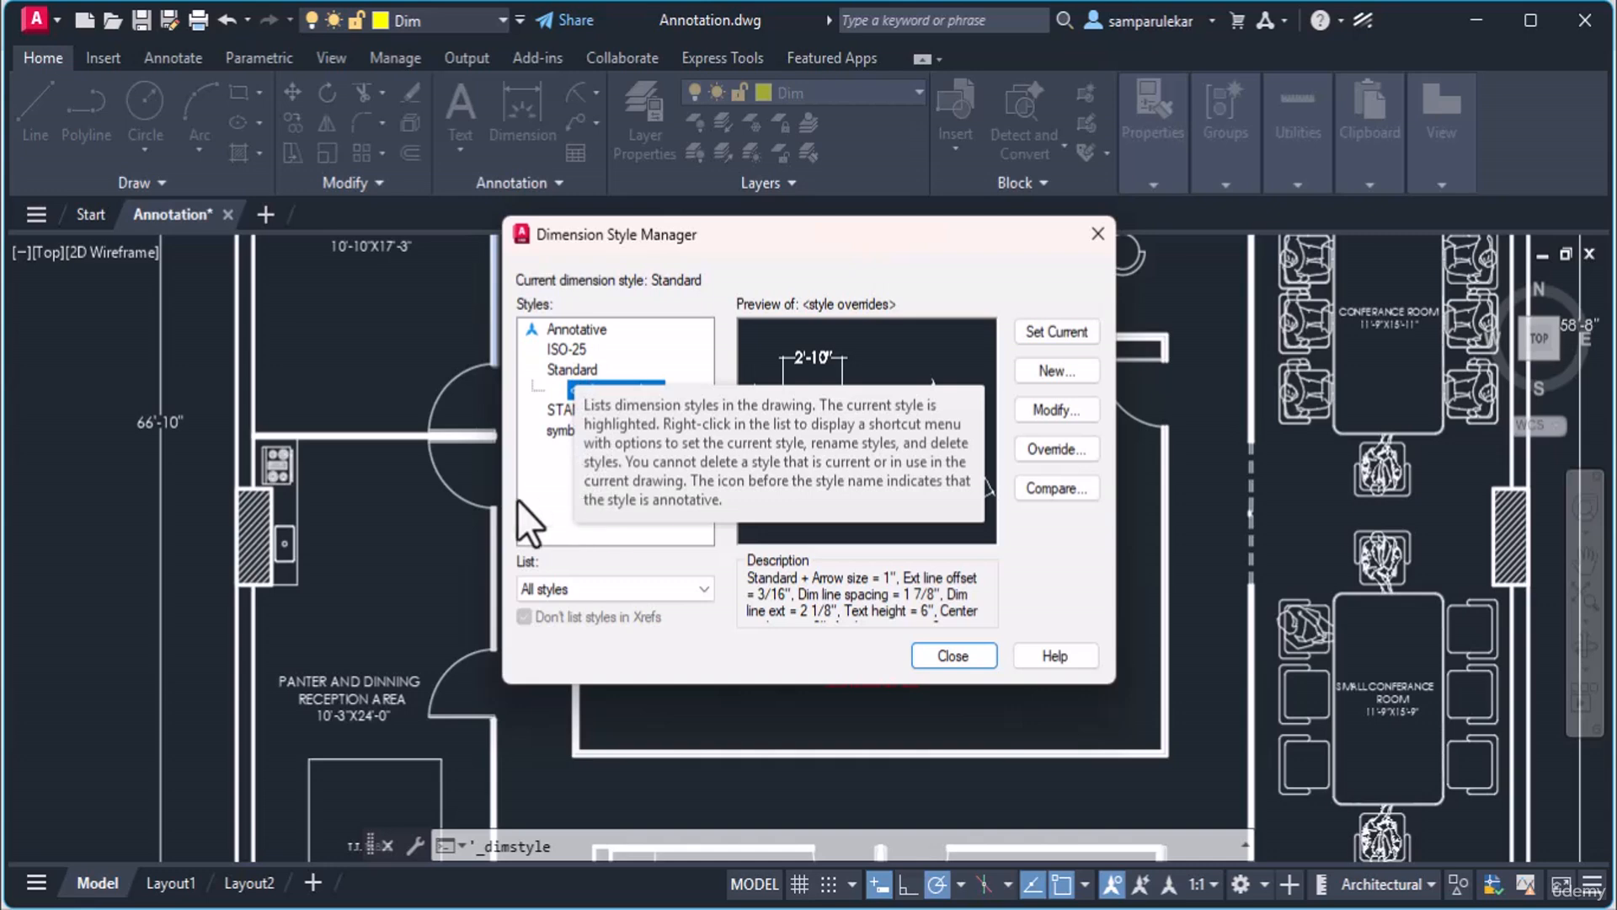
pyautogui.click(554, 370)
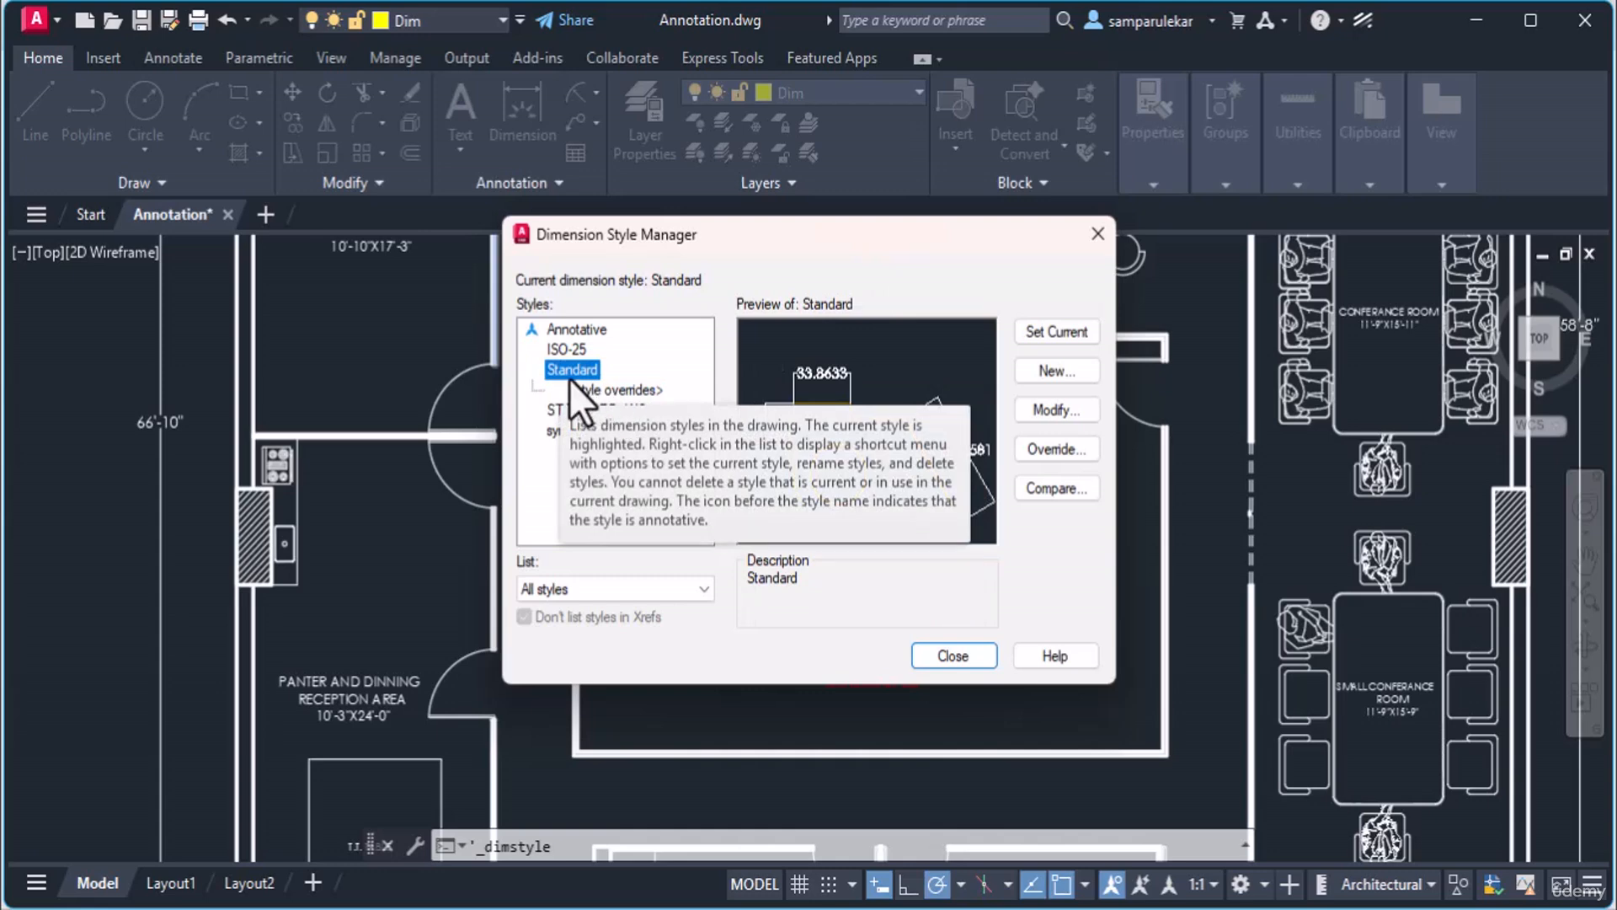
pyautogui.click(1056, 373)
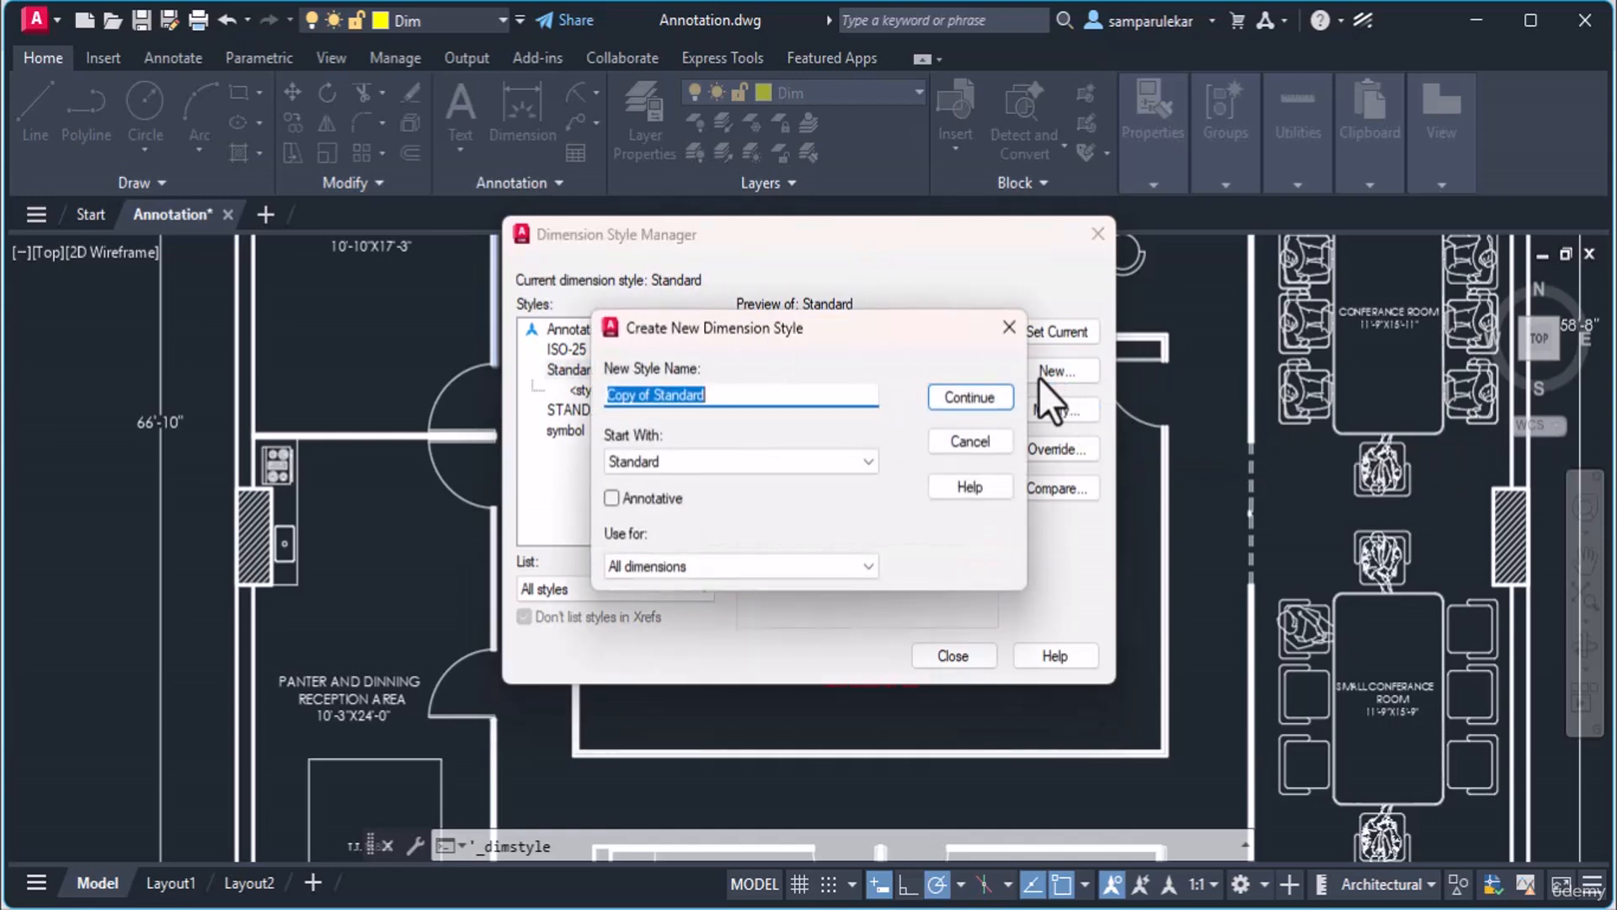
pyautogui.write('T')
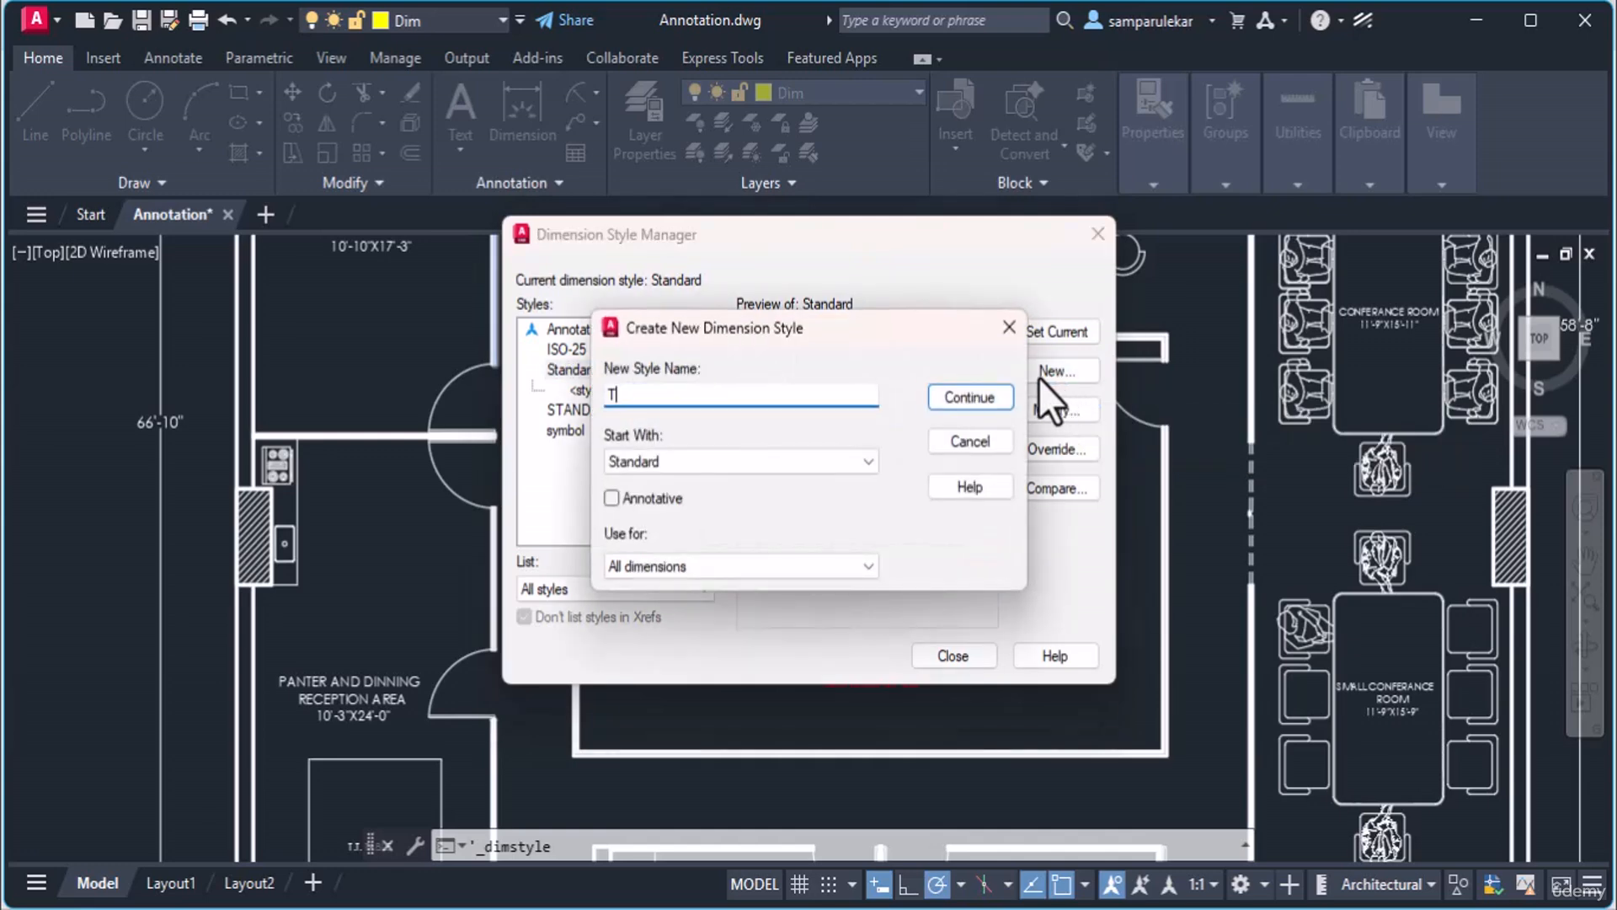
pyautogui.write('raining_Anno')
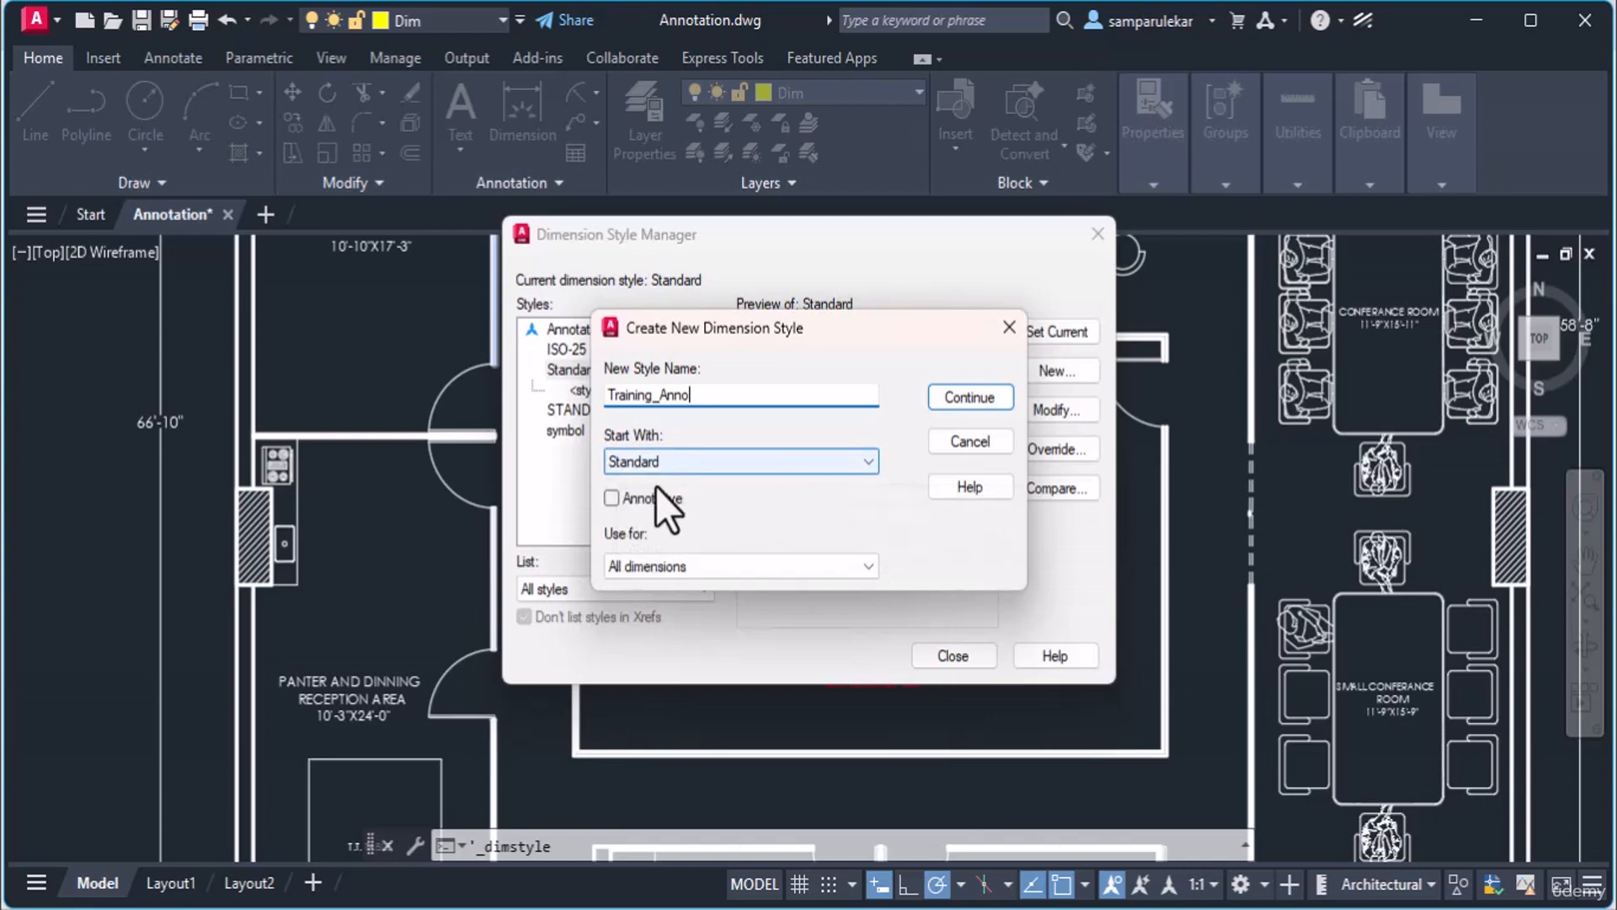
pyautogui.click(613, 498)
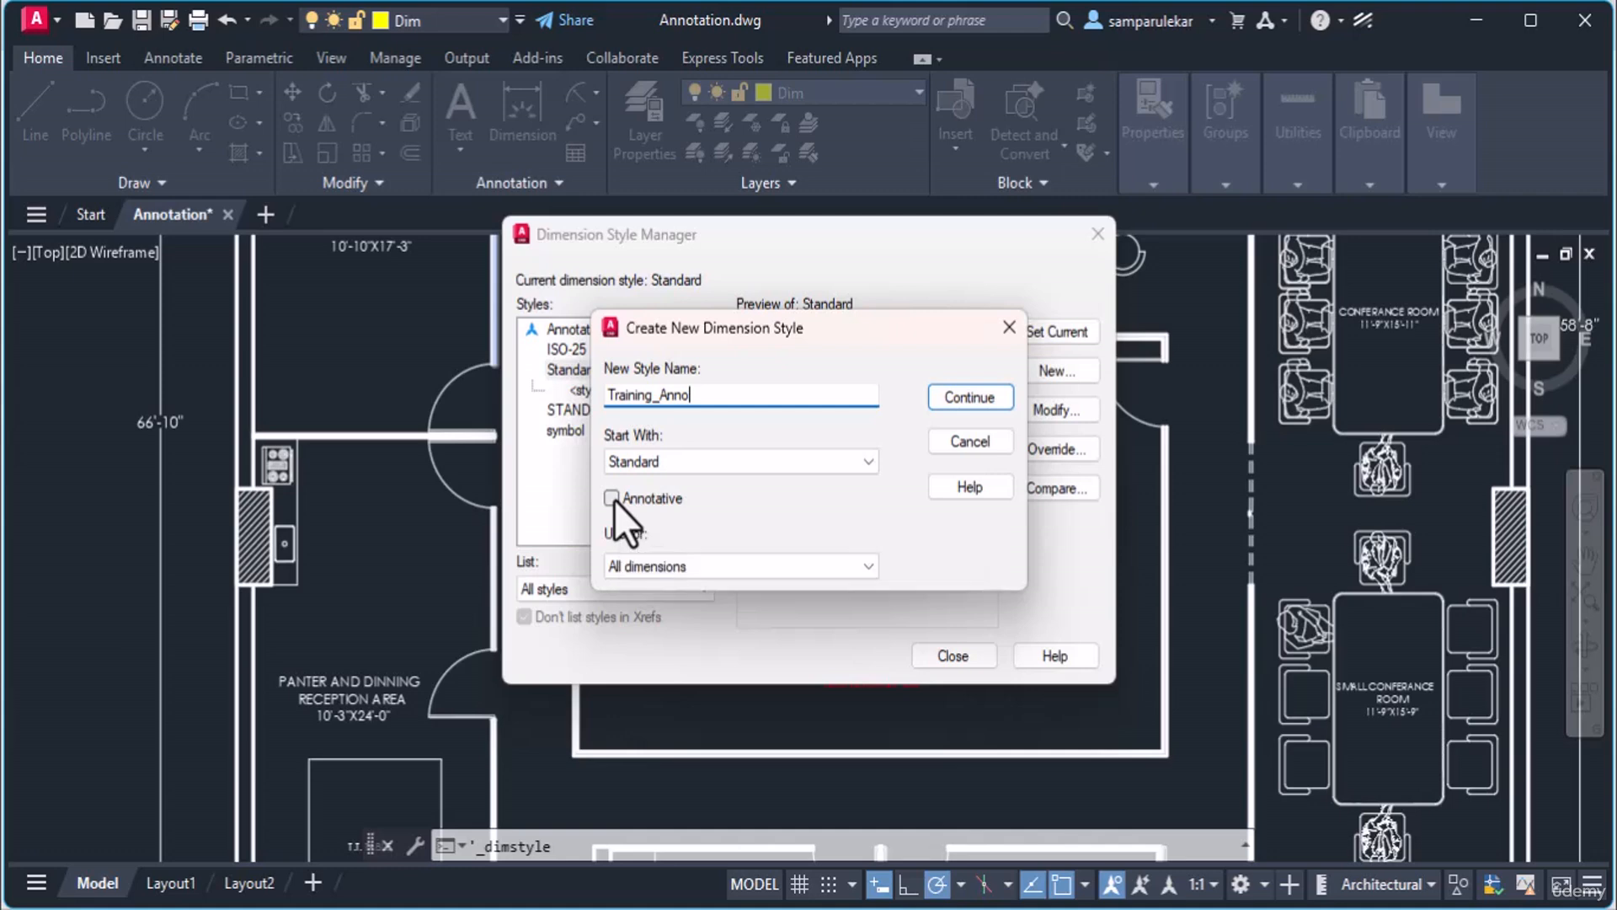
pyautogui.click(619, 566)
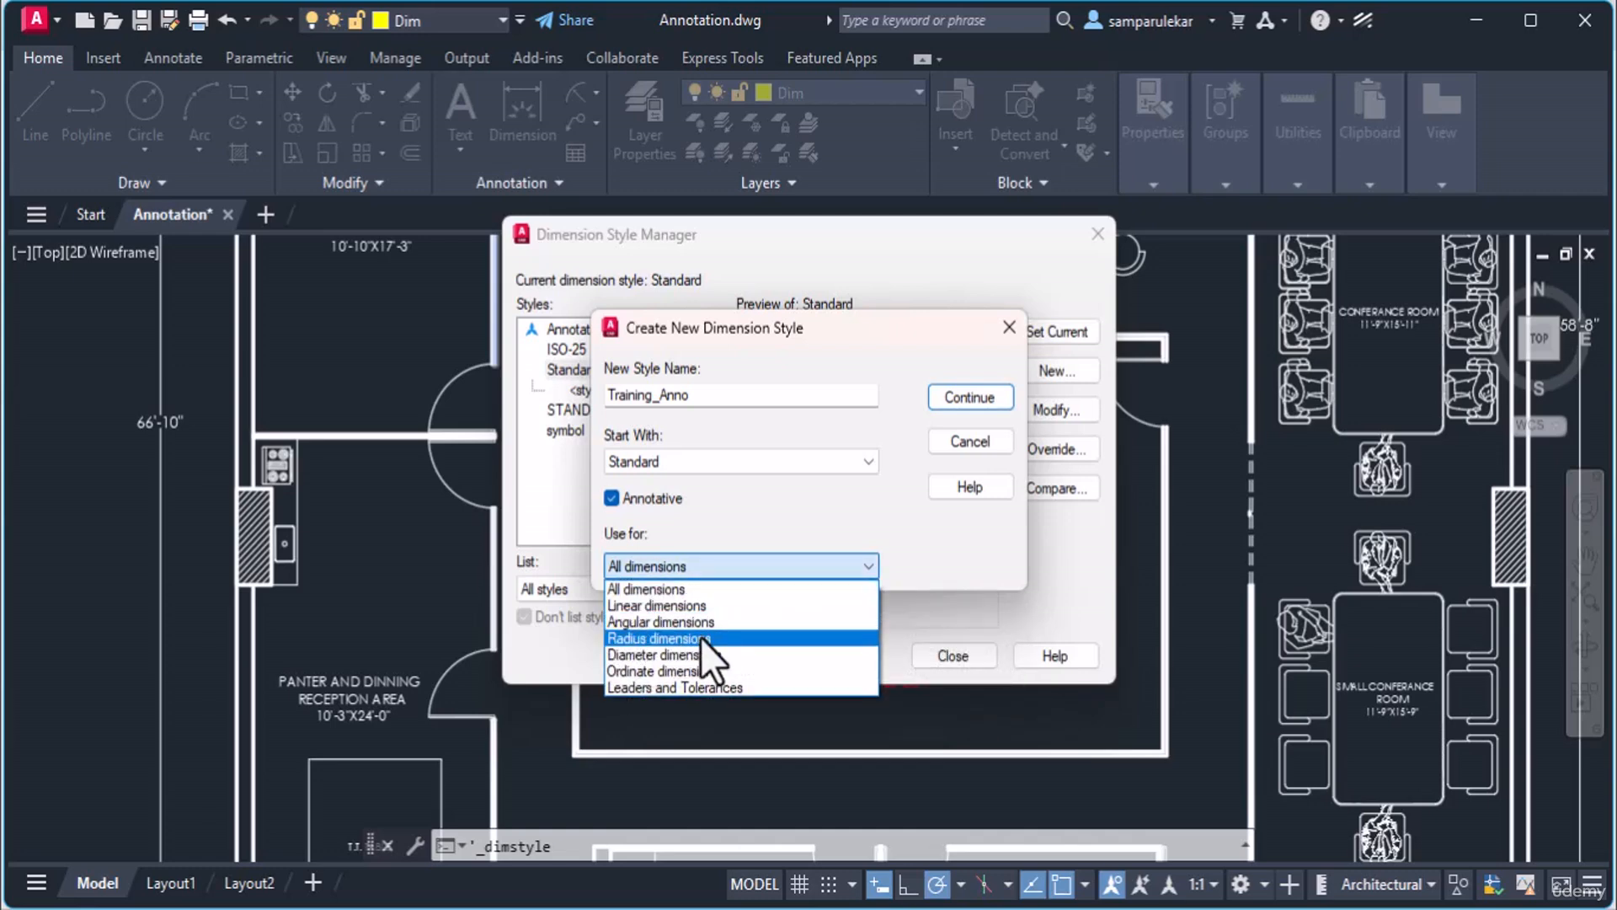
pyautogui.click(693, 588)
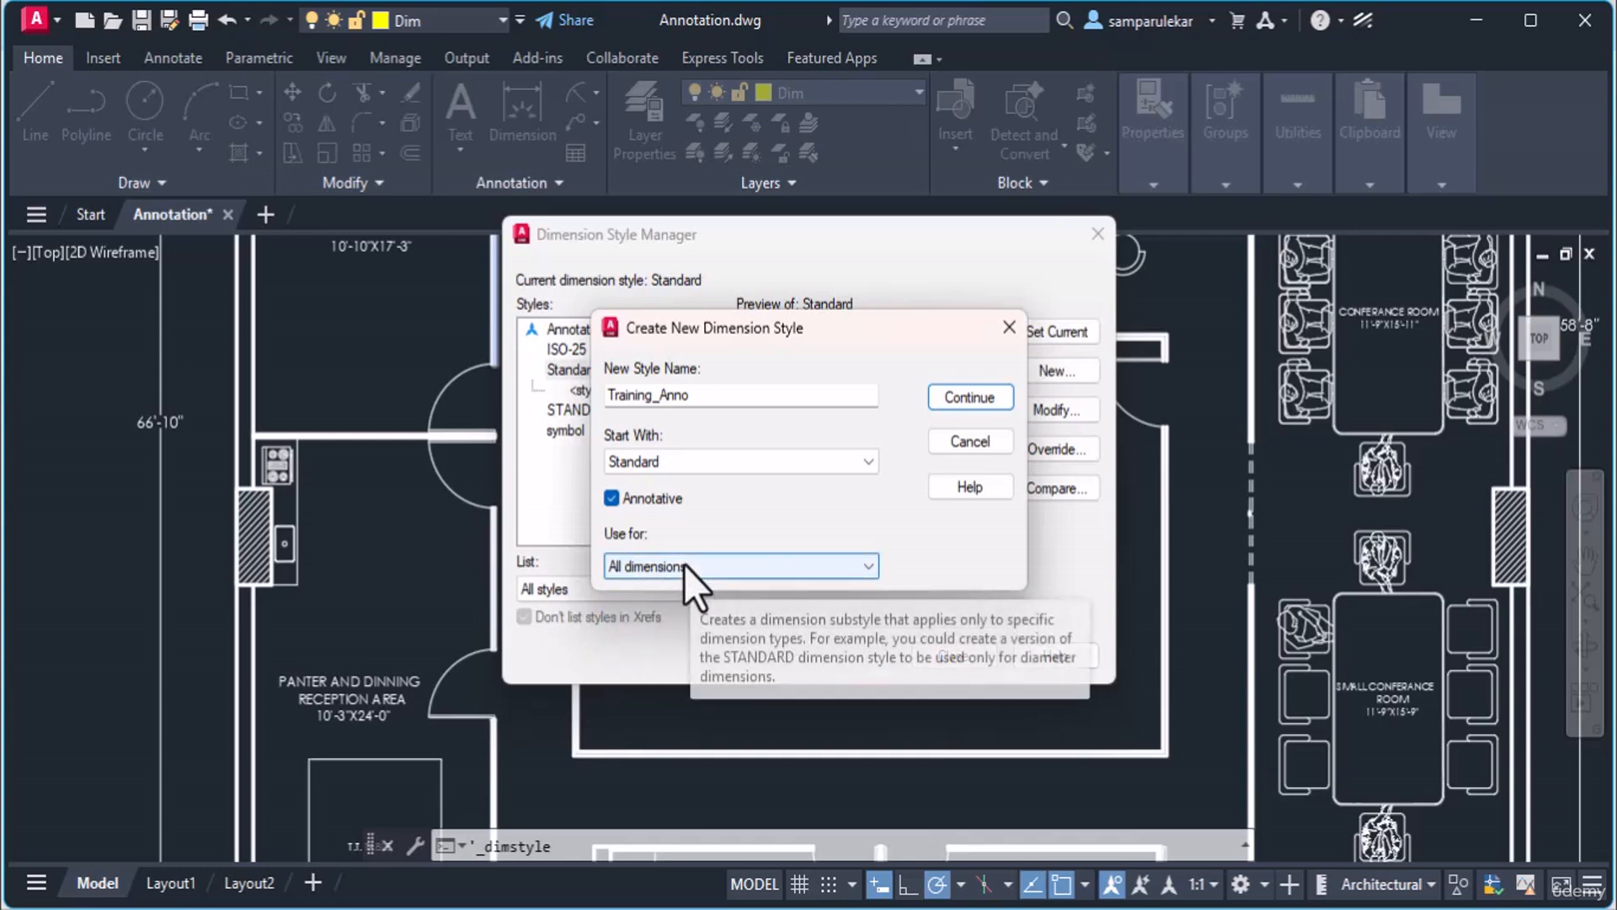
pyautogui.click(968, 398)
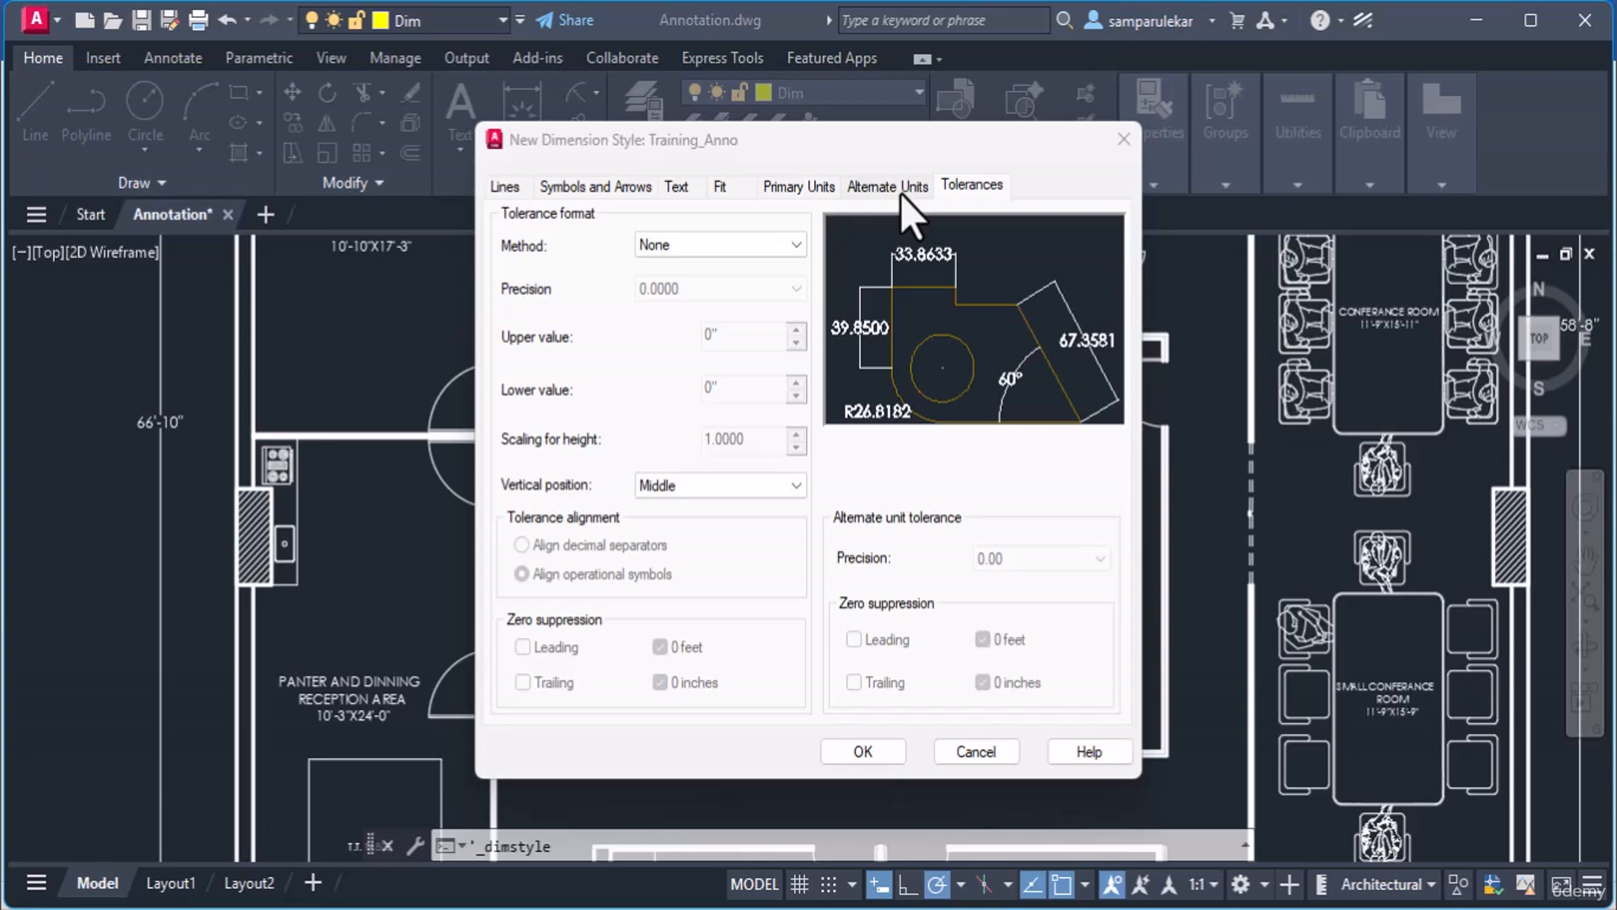
# Set the color, linetype and lineweight of the Training_Anno style's dimension lines to ByLayer
pyautogui.click(497, 192)
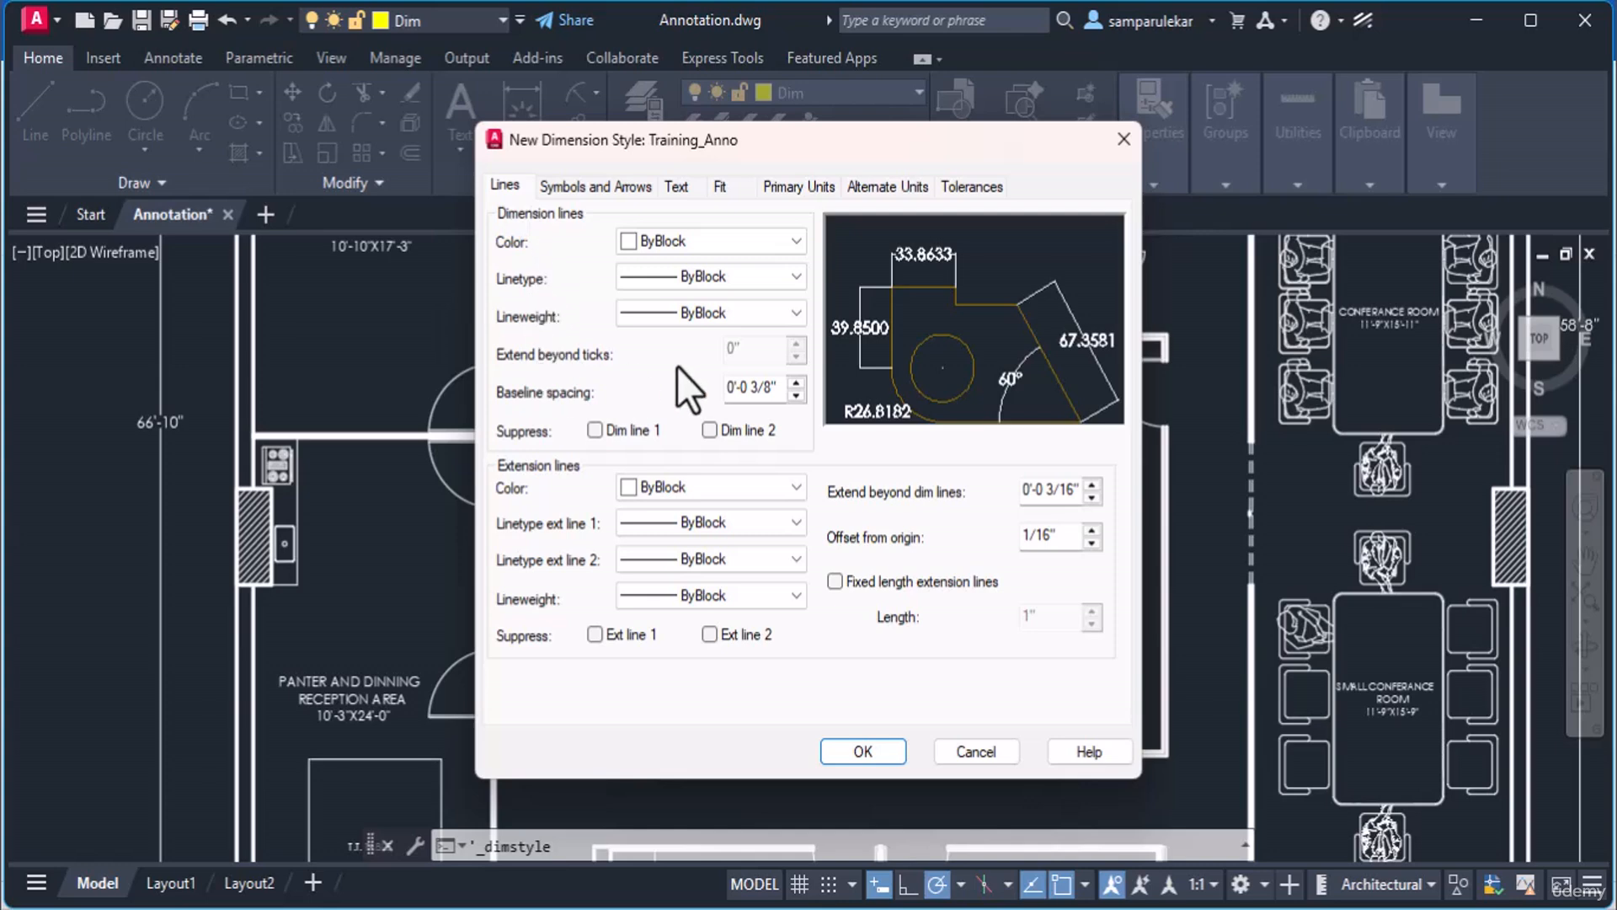
pyautogui.click(744, 246)
pyautogui.click(696, 266)
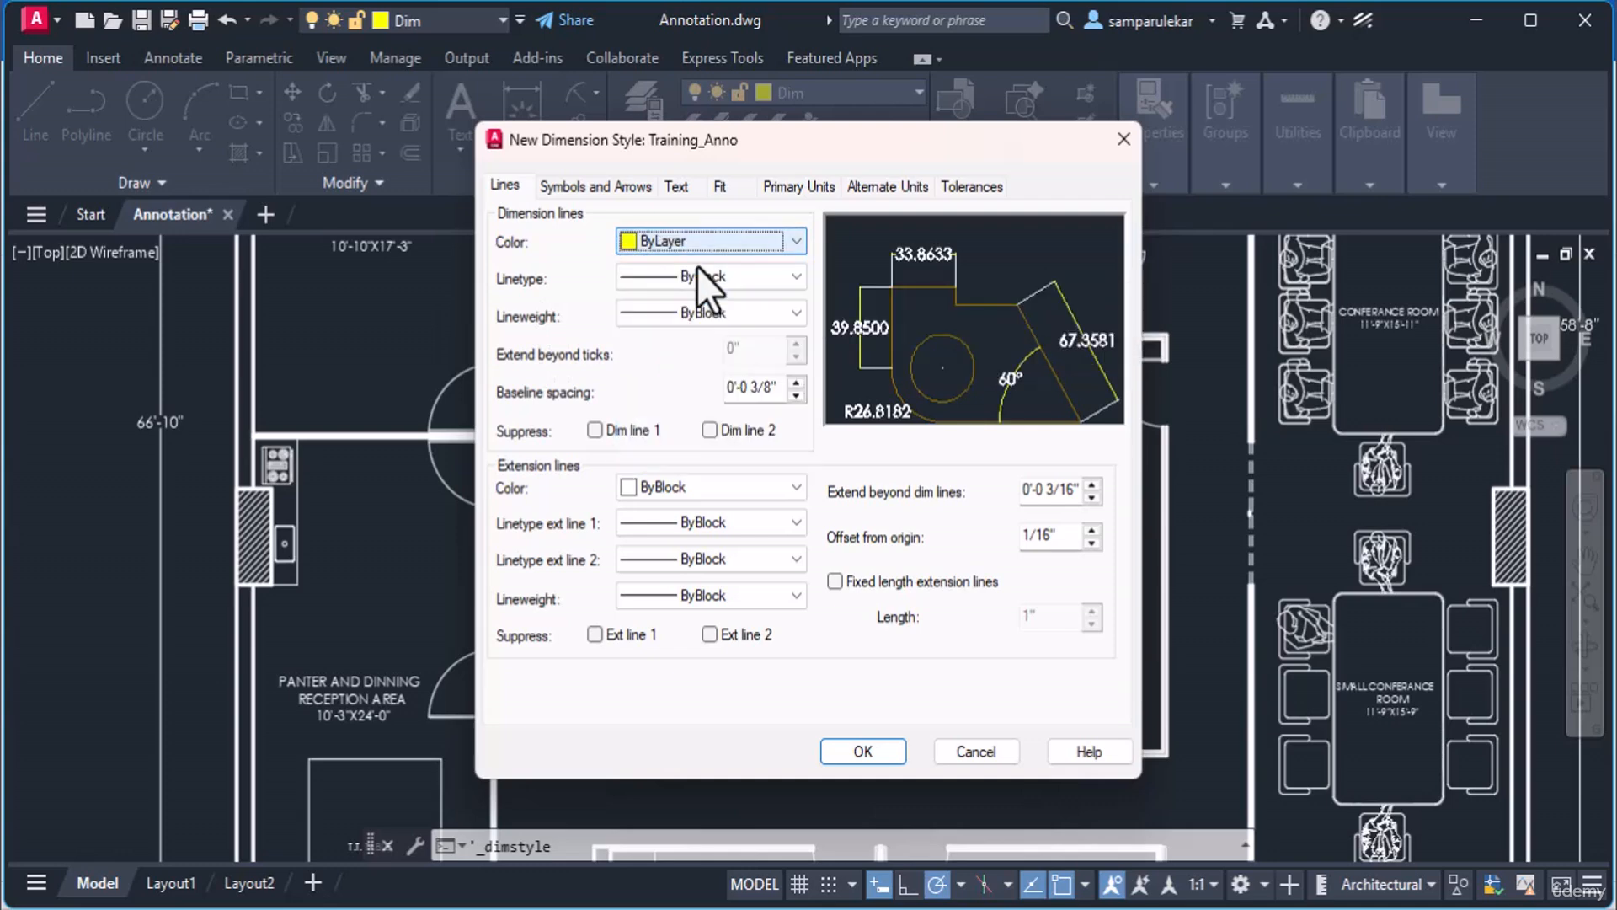
pyautogui.click(740, 278)
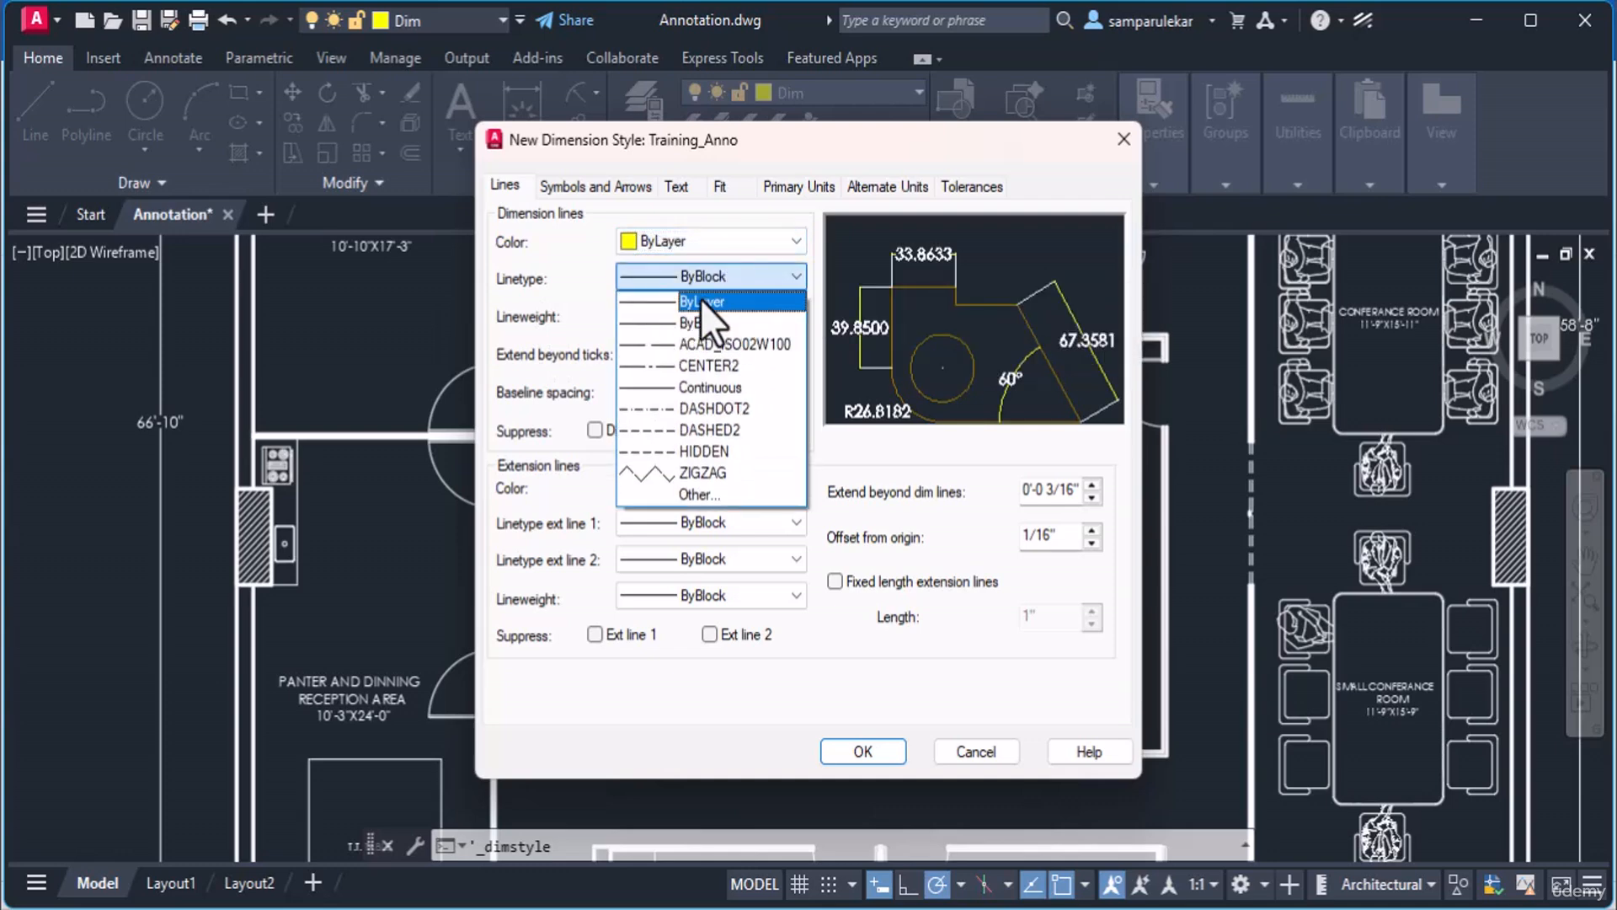
pyautogui.click(700, 299)
pyautogui.click(700, 319)
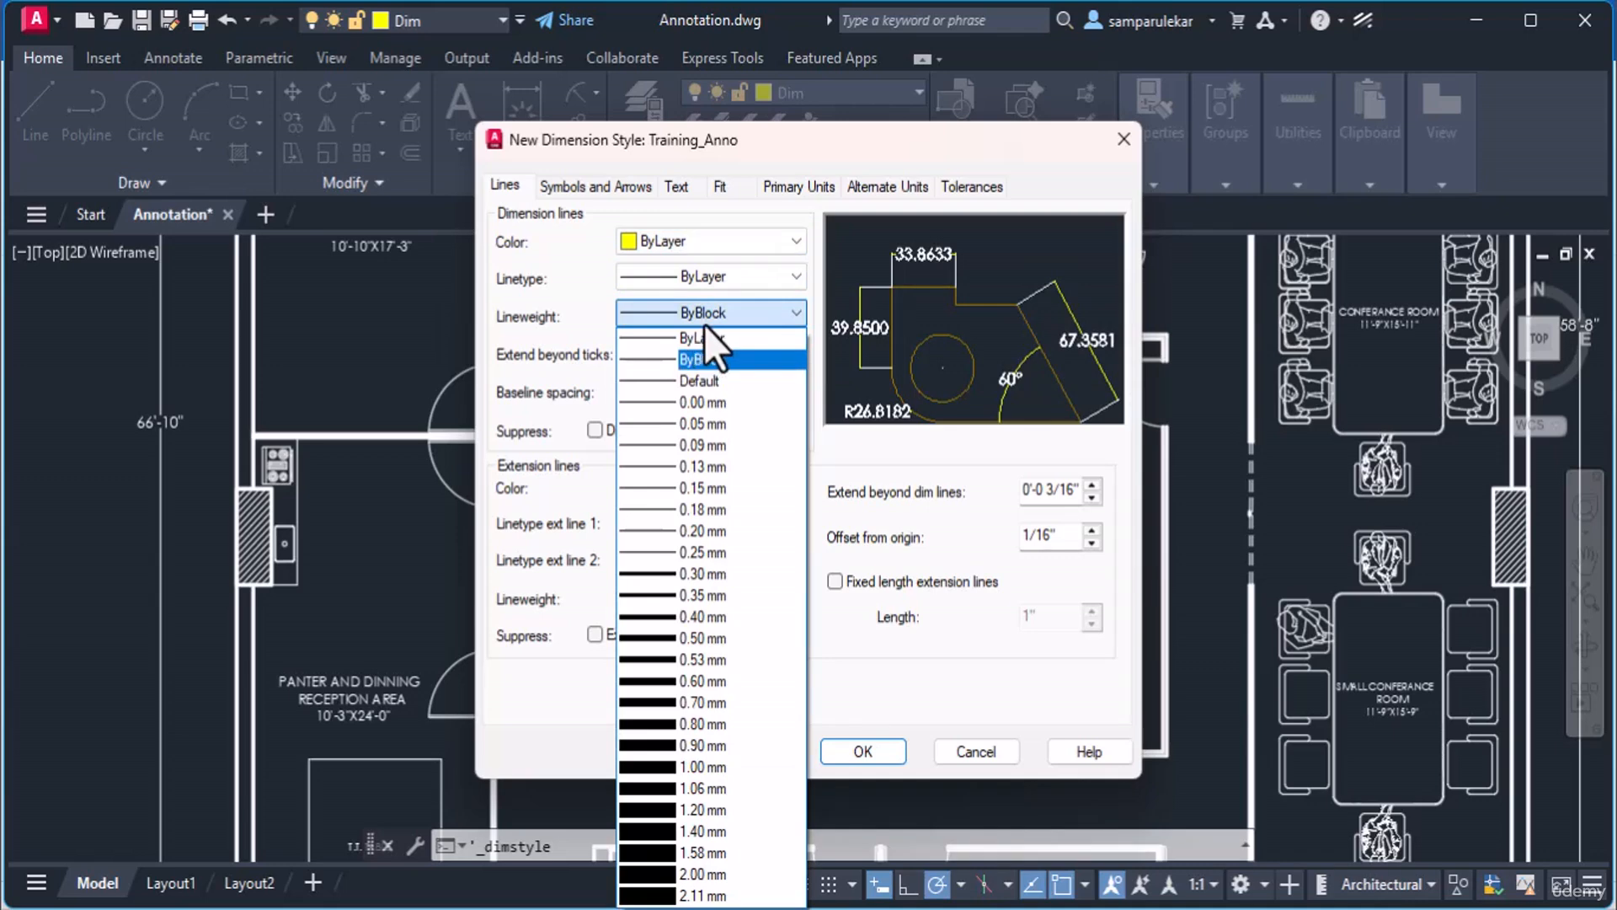
pyautogui.click(710, 338)
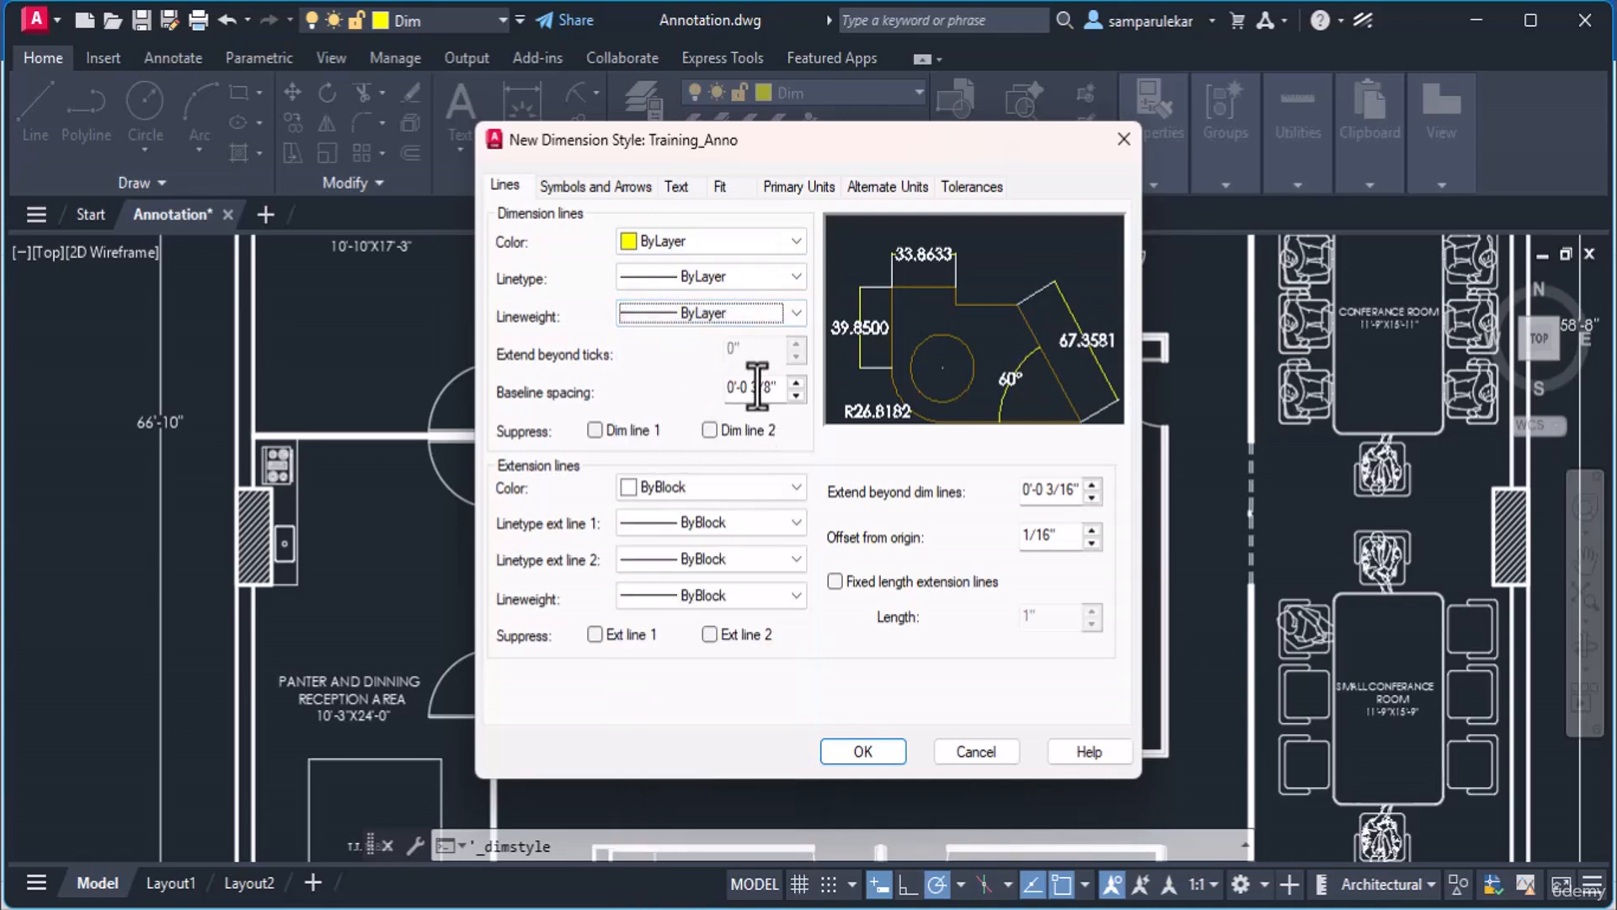
# Set the baseline spacing to 3", the extension beyond dimension lines to 3" and the offset from origin to 2"
pyautogui.moveTo(785, 389); pyautogui.dragTo(599, 388)
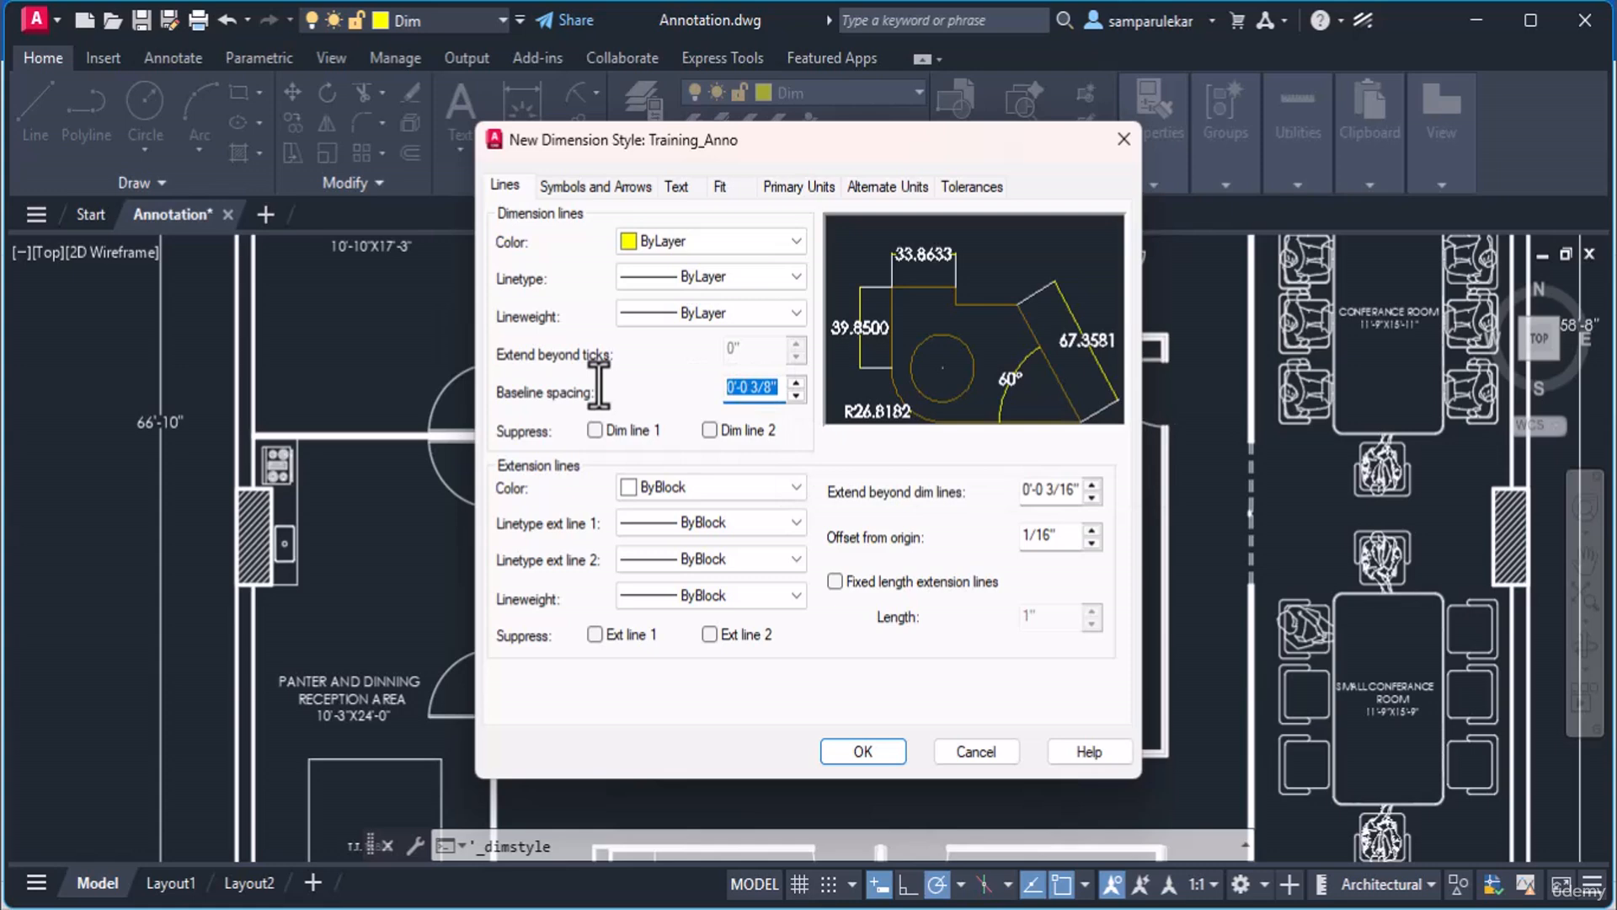
pyautogui.write('3"')
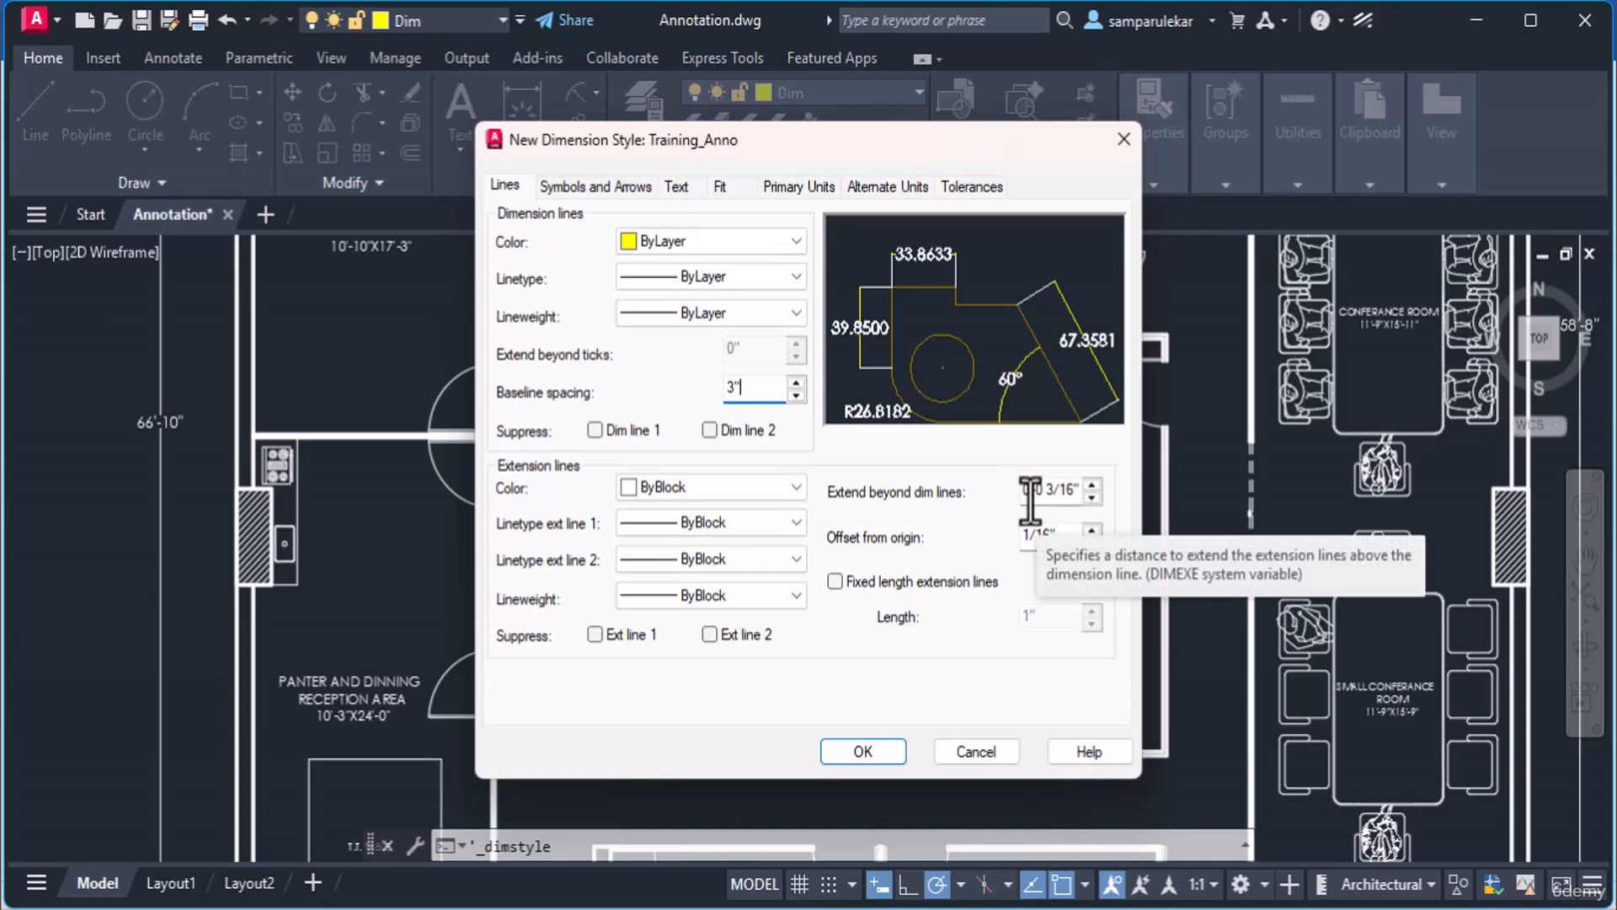
pyautogui.moveTo(1079, 490); pyautogui.dragTo(987, 487)
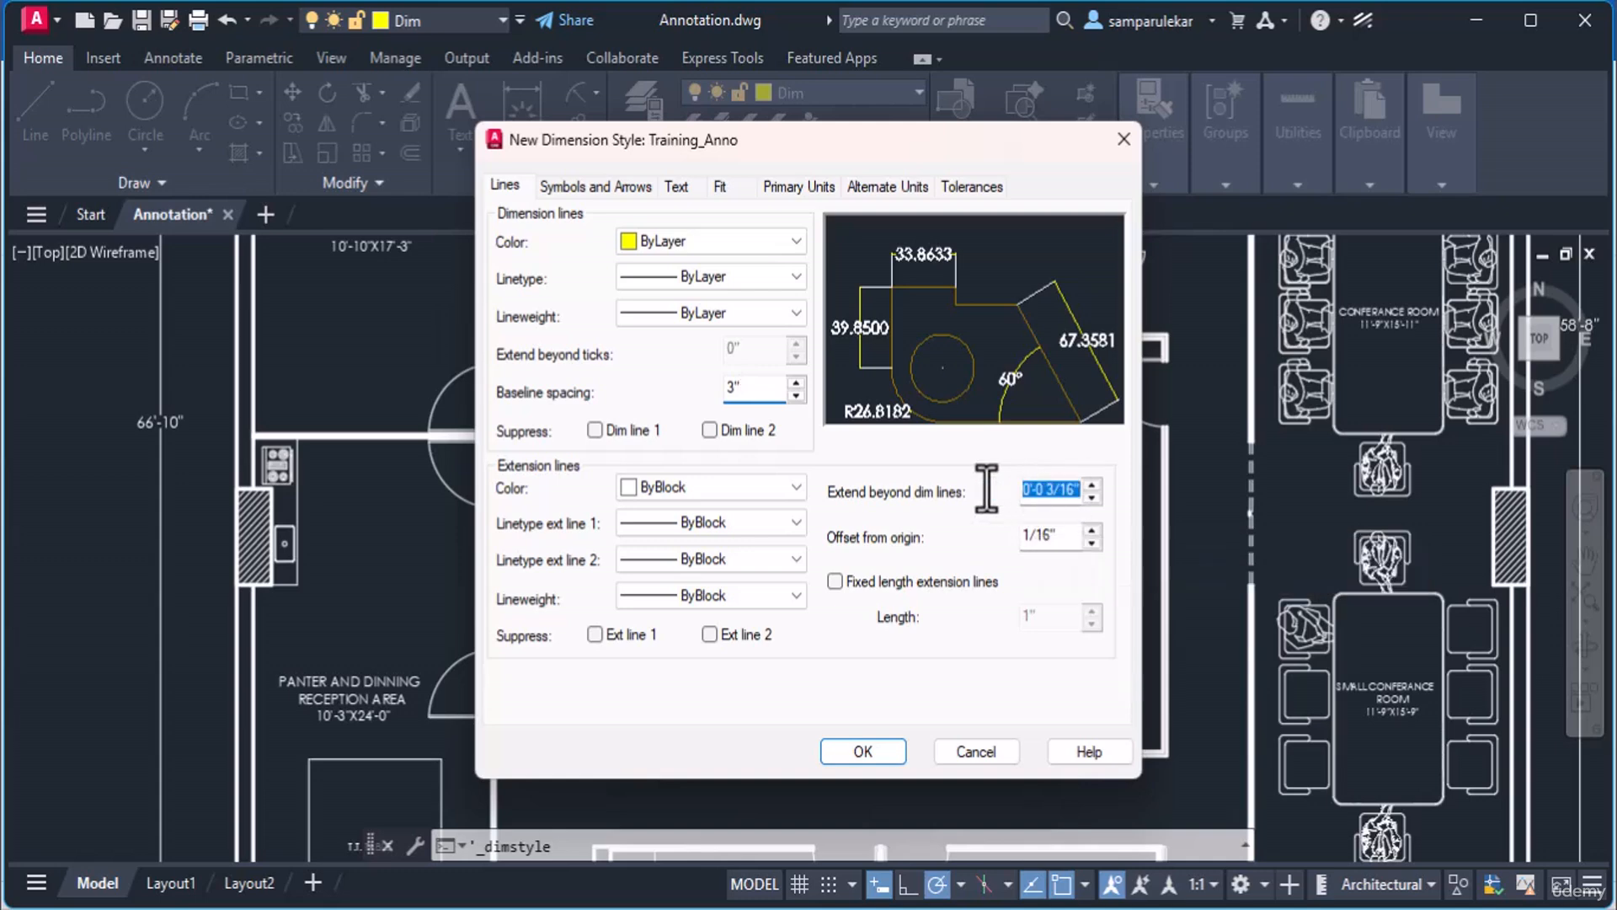
pyautogui.write('3"')
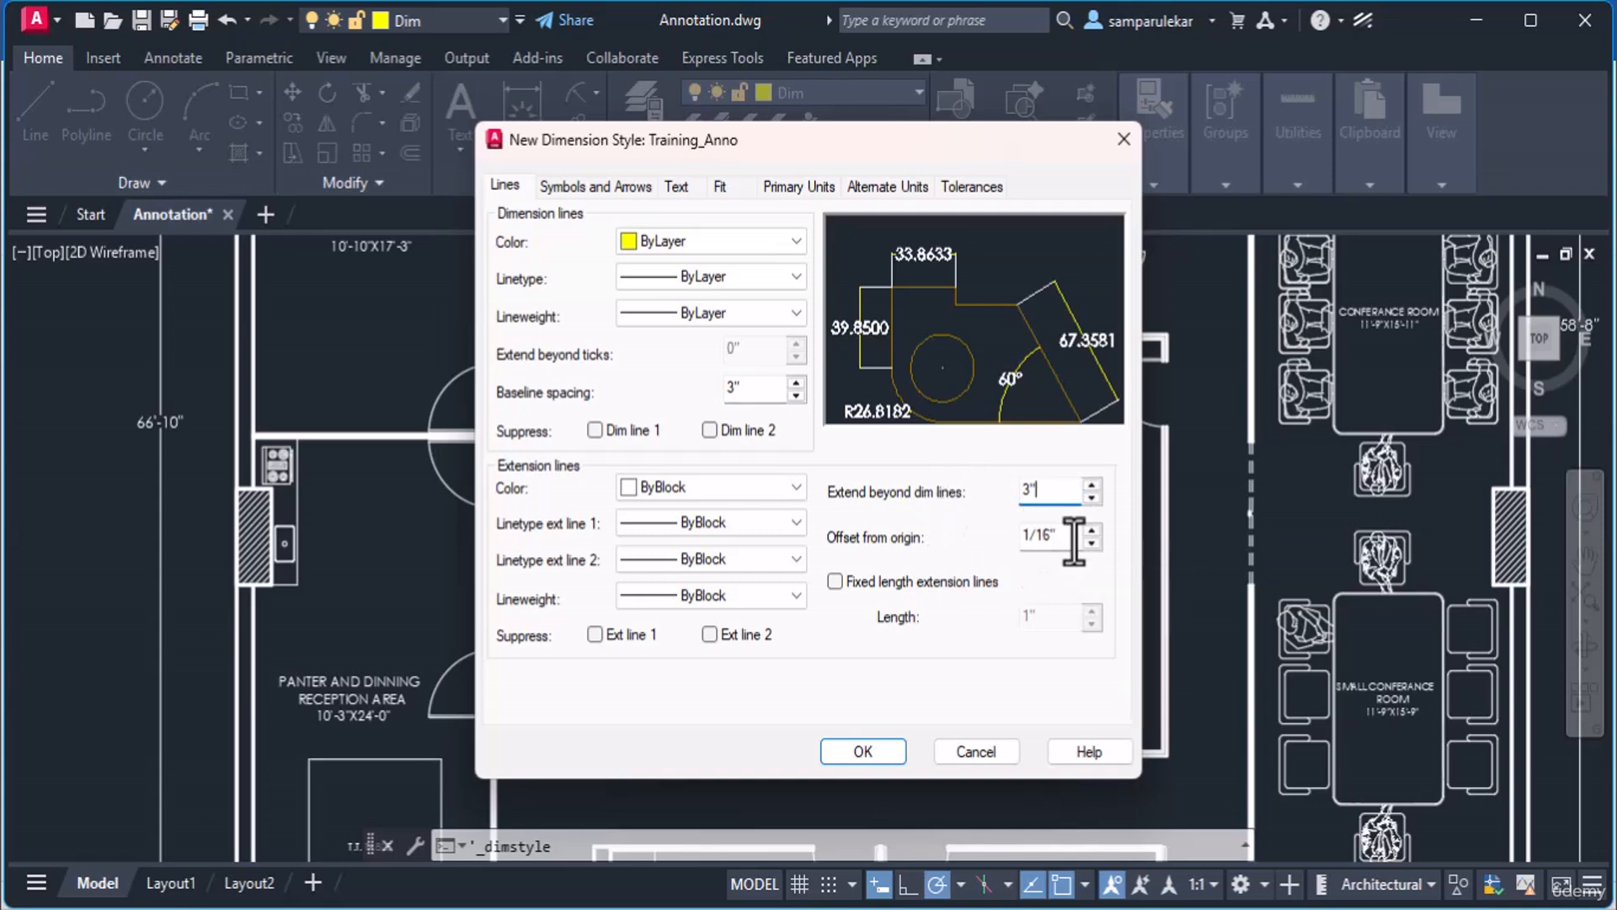
pyautogui.press('Tab')
pyautogui.write('2"')
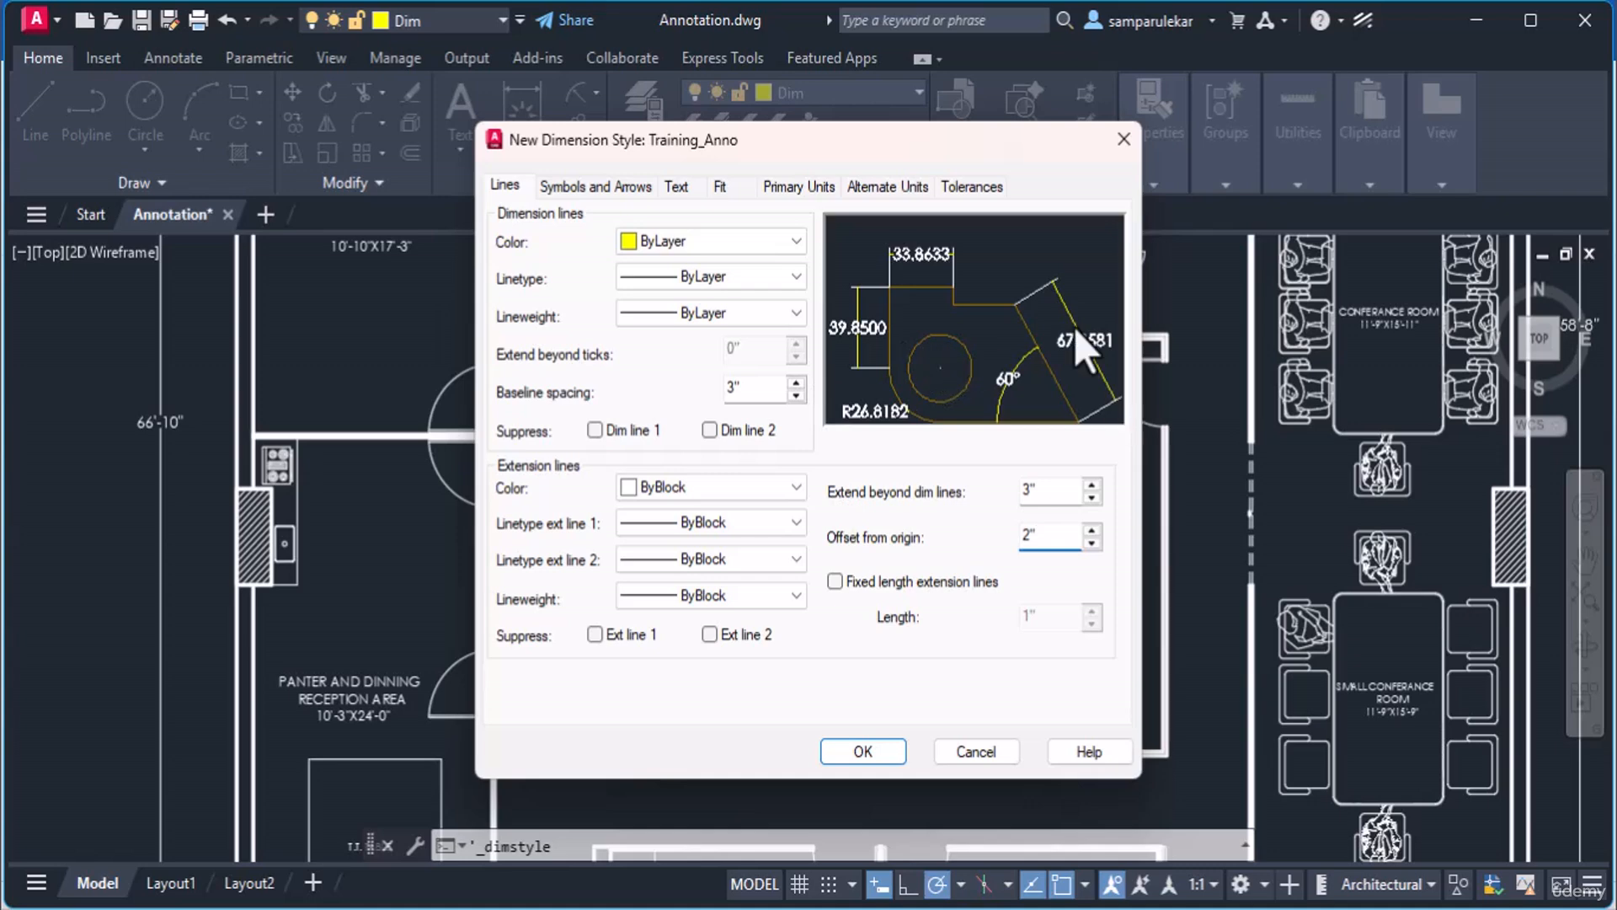
pyautogui.press('Tab')
# Keep the closed filled first arrowhead, set the arrow size to 5" and set the center marks to None
pyautogui.click(608, 187)
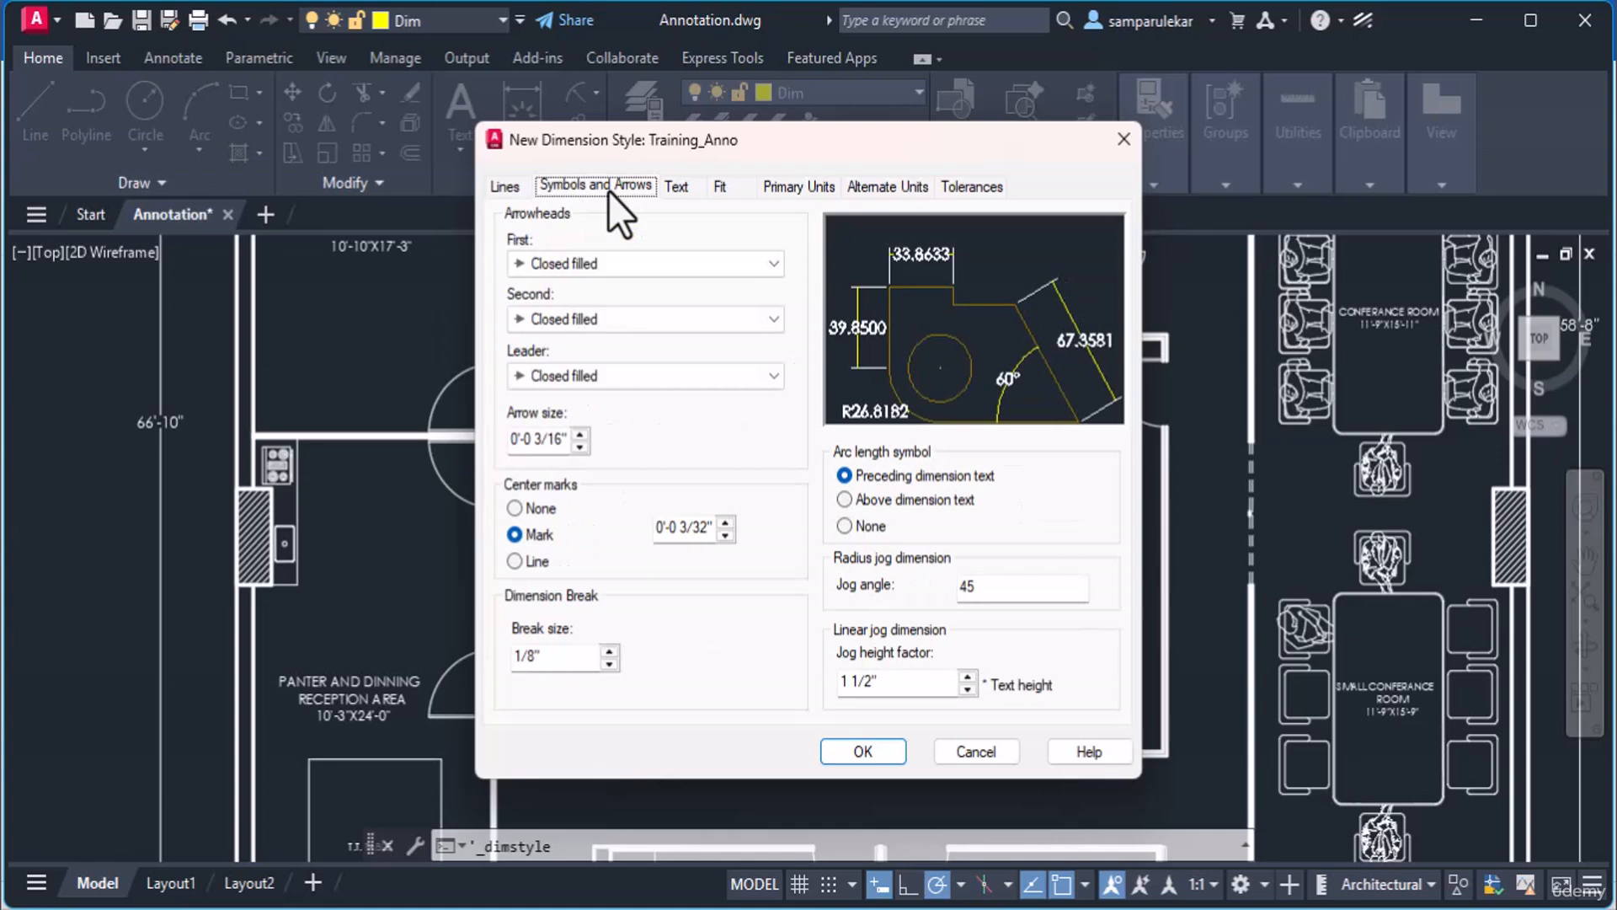
pyautogui.click(599, 263)
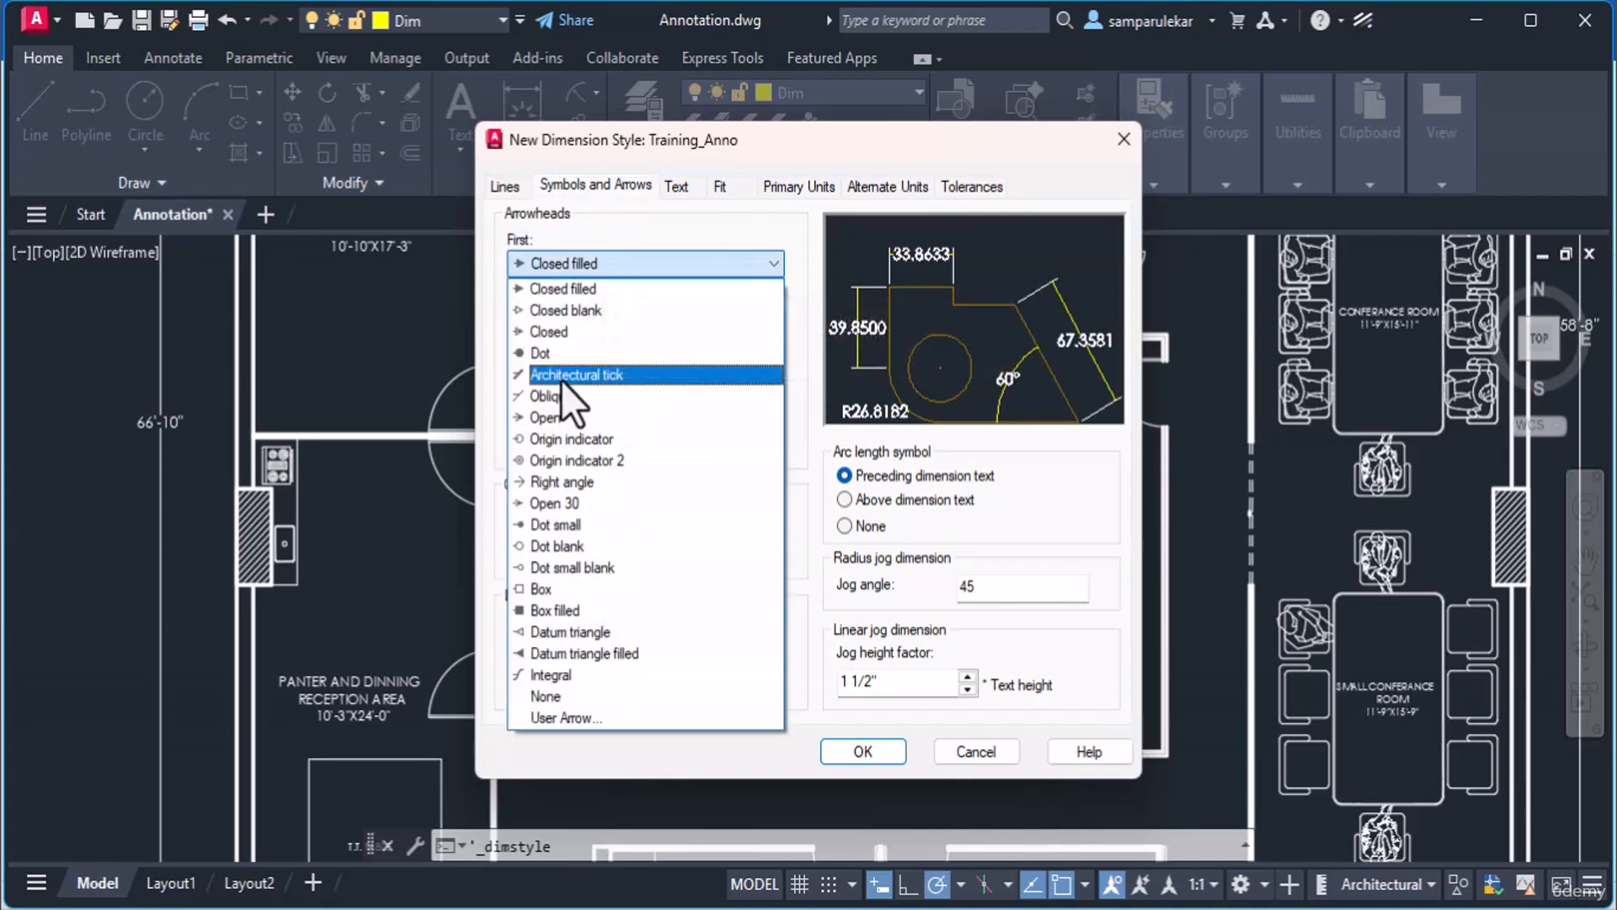
pyautogui.click(665, 262)
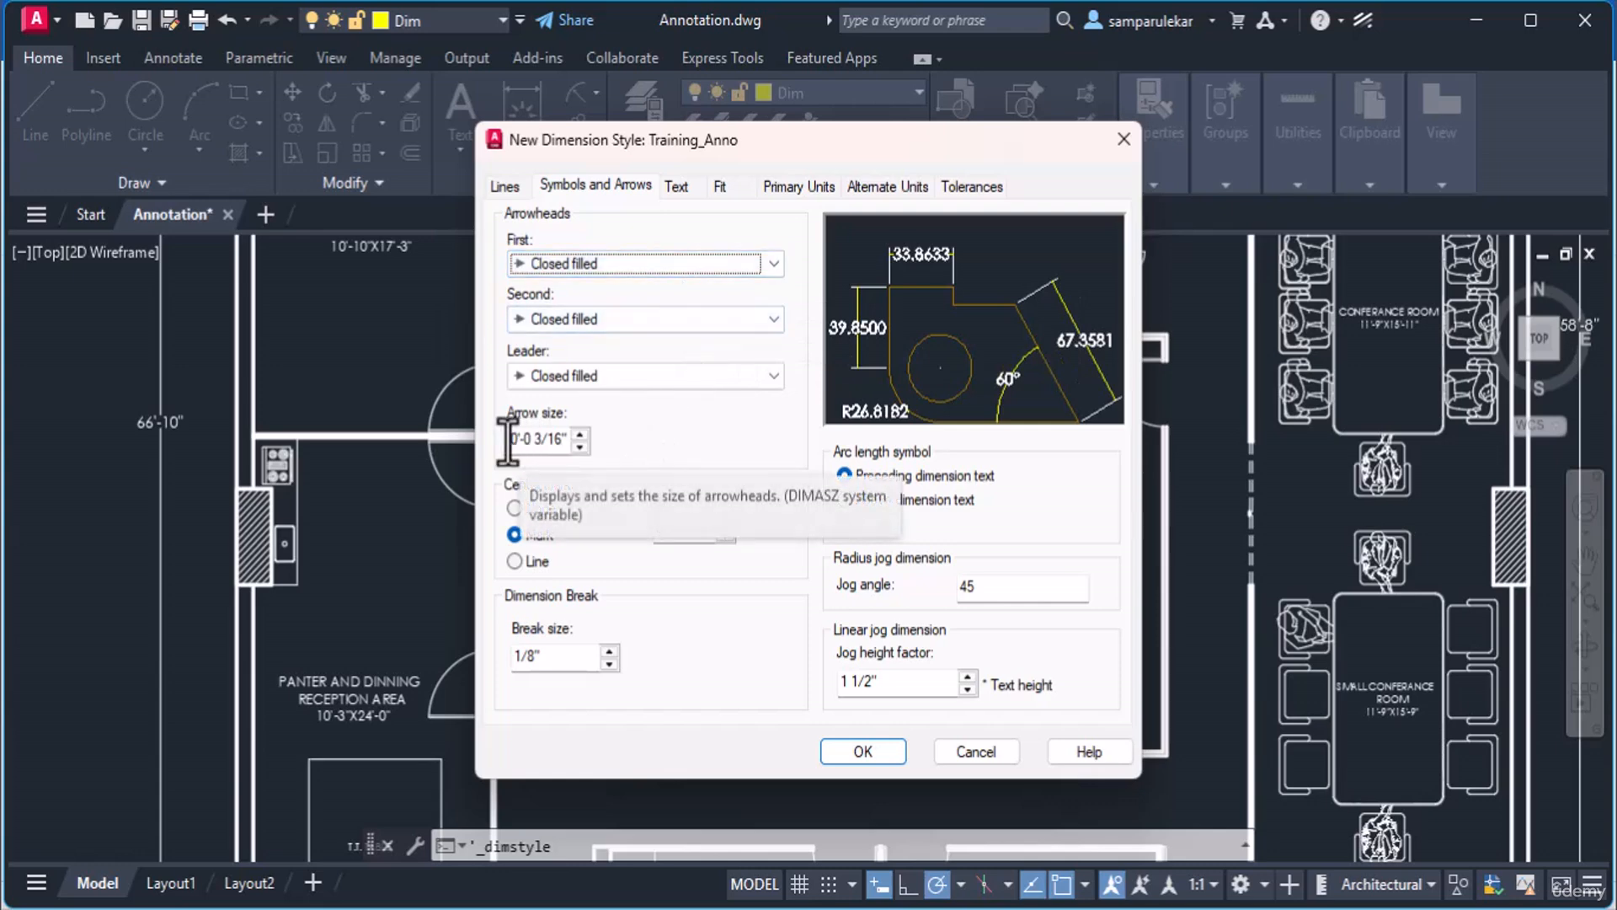
pyautogui.doubleClick(540, 439)
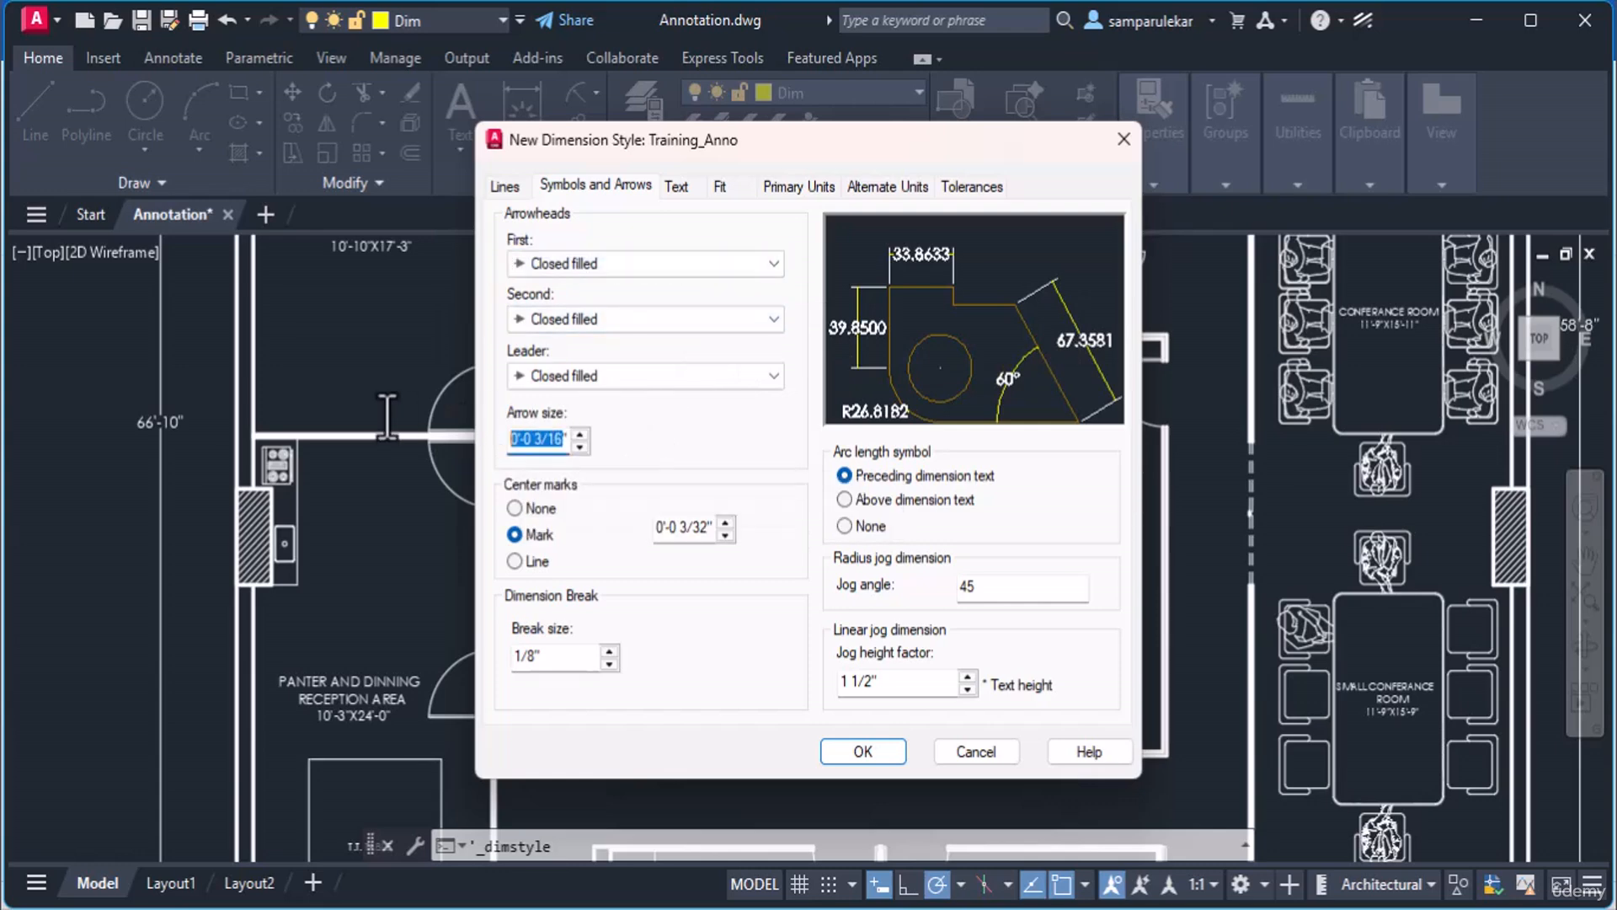
pyautogui.write('5"')
pyautogui.click(541, 505)
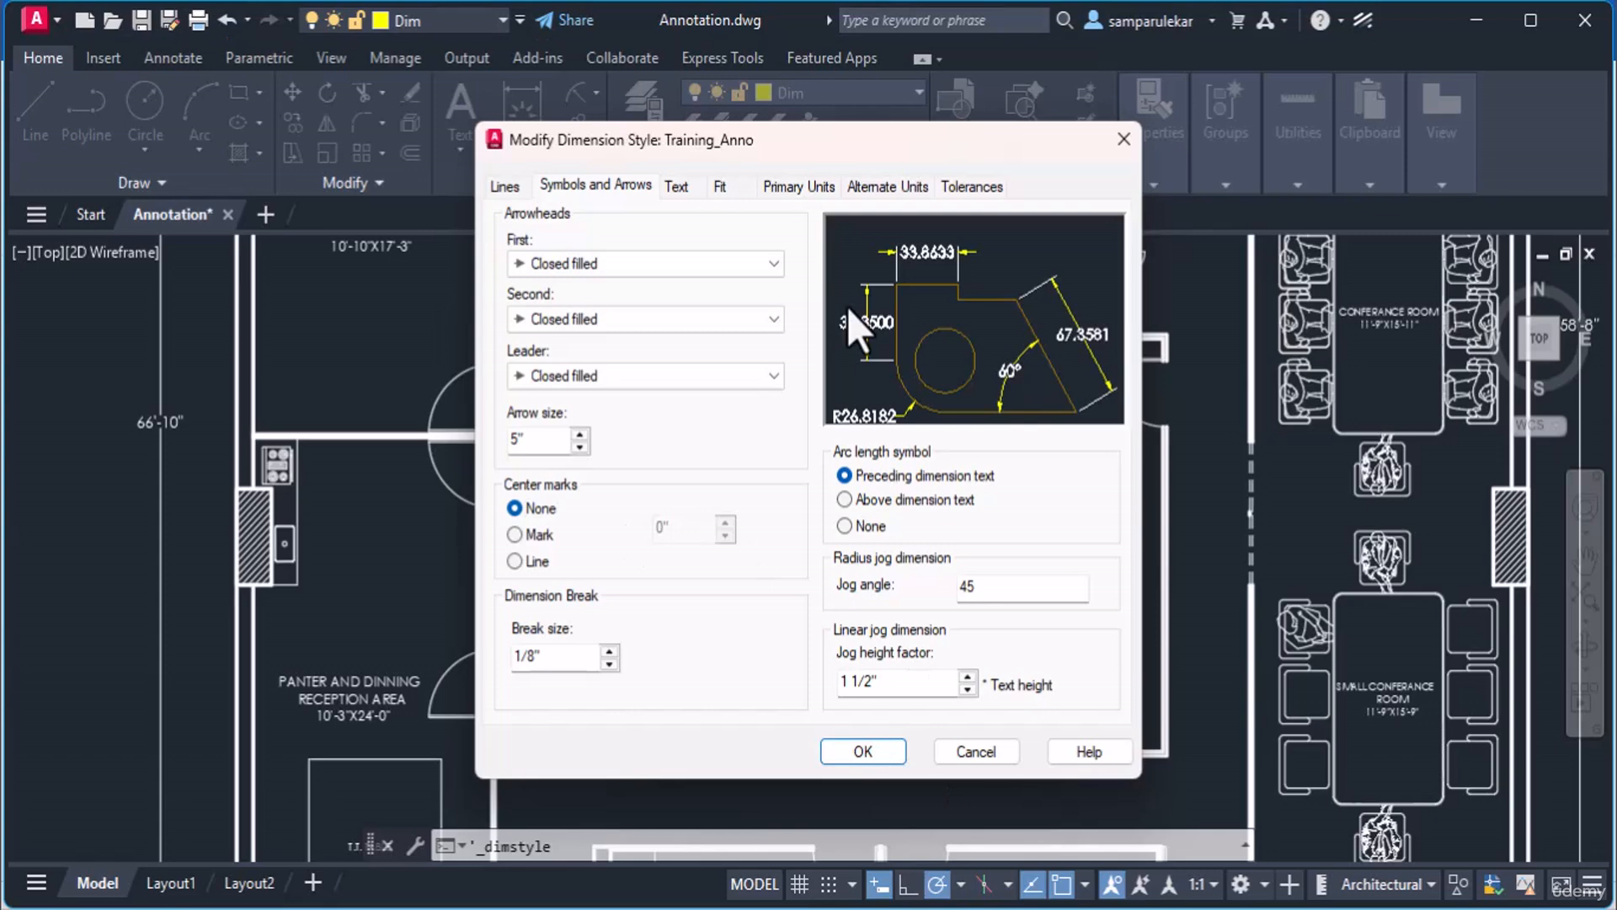
# Set the dimension text style to Dims_Model and the text height to 5"
pyautogui.click(677, 187)
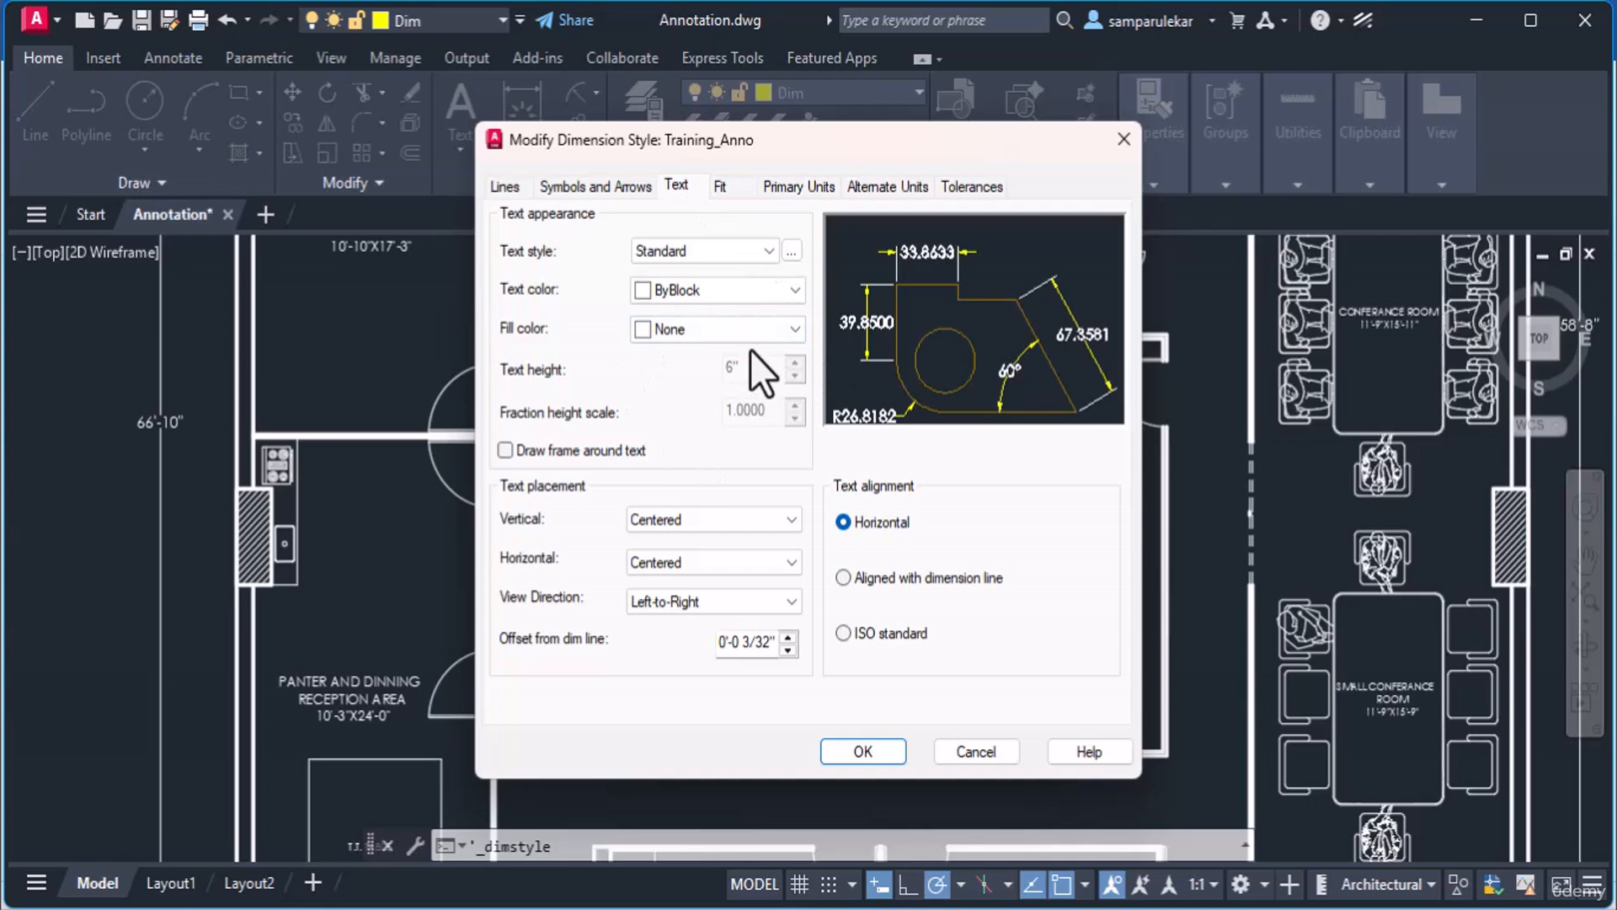
pyautogui.click(727, 257)
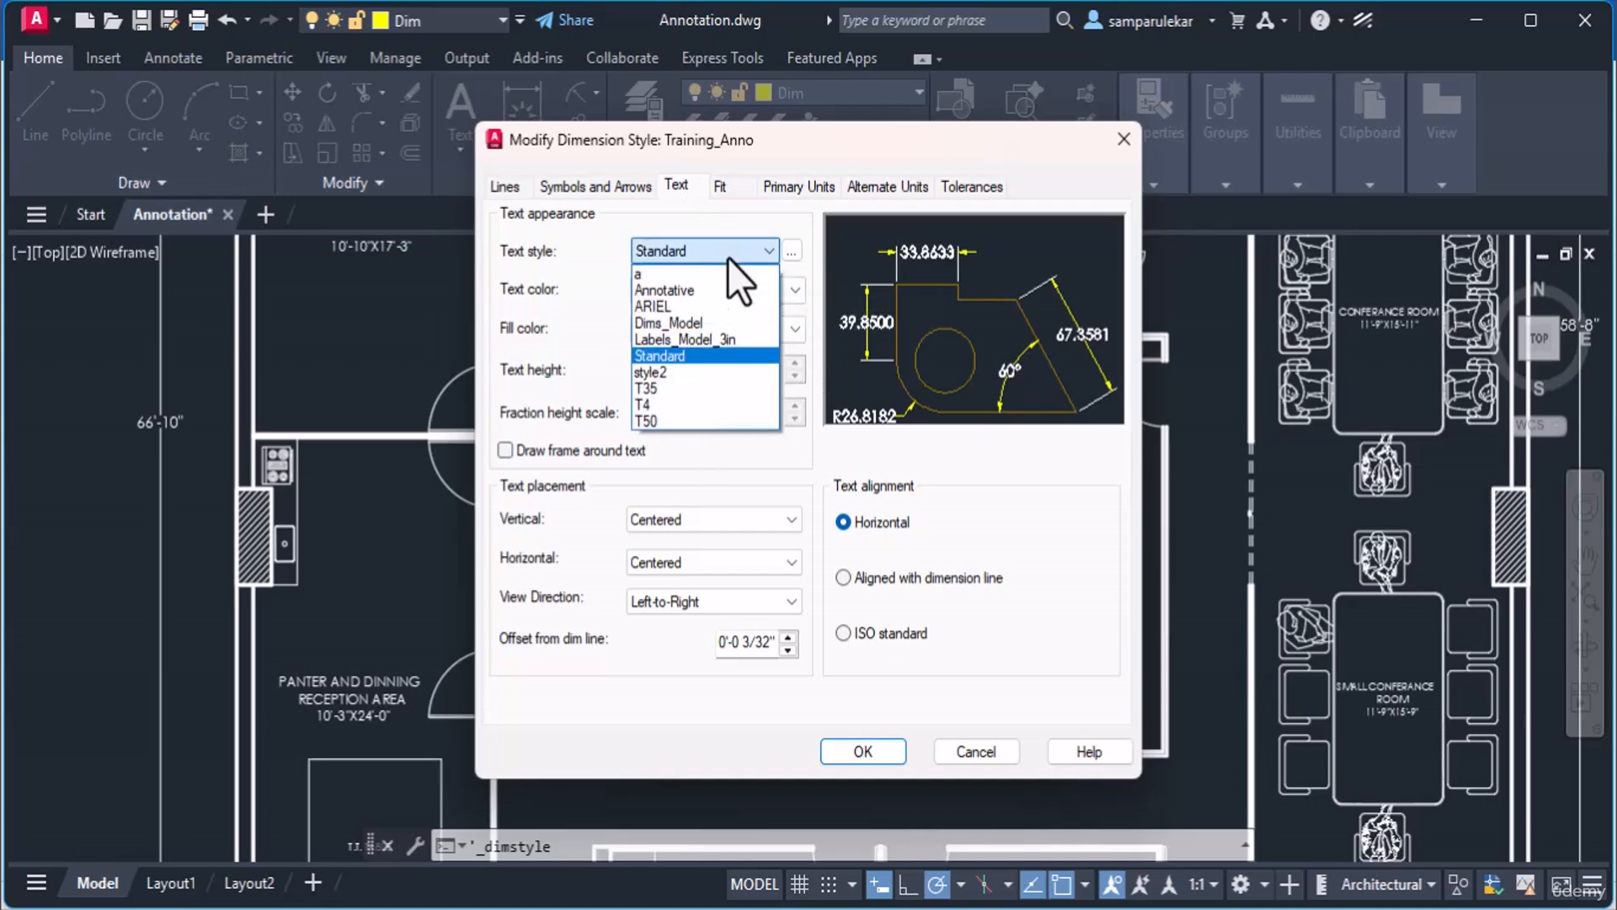
pyautogui.click(701, 325)
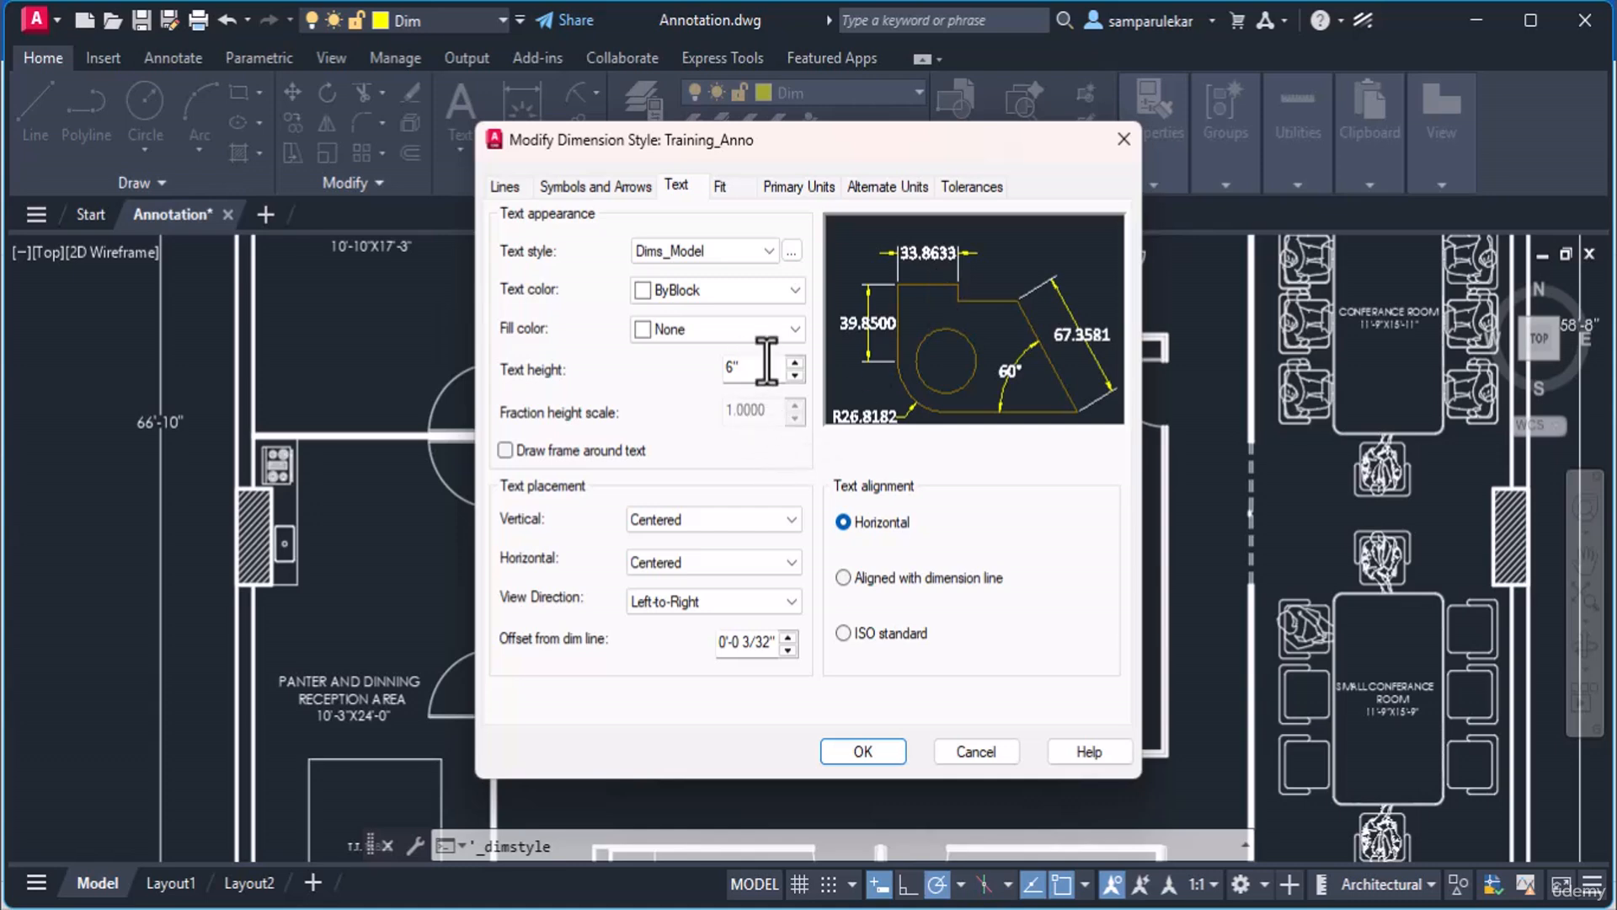
pyautogui.moveTo(767, 368); pyautogui.dragTo(681, 364)
pyautogui.press('BackSpace')
pyautogui.write('5"')
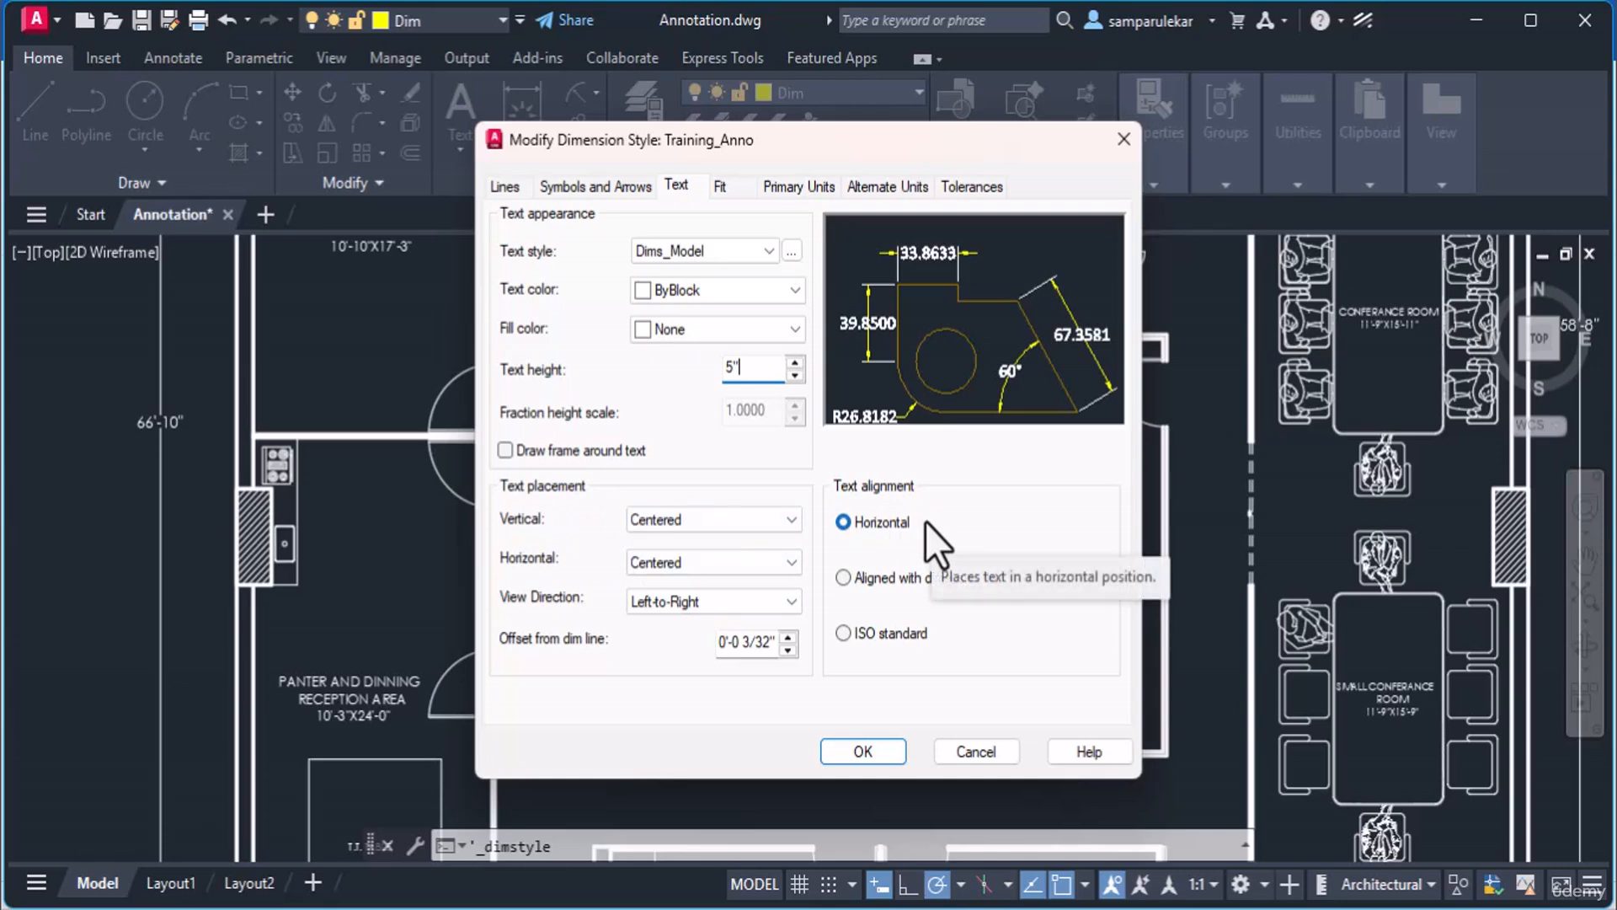
# Set the linear primary units to Architectural with precision 0'-0", review the annotative fit setting, and accept the Training_Anno style changes
pyautogui.click(747, 187)
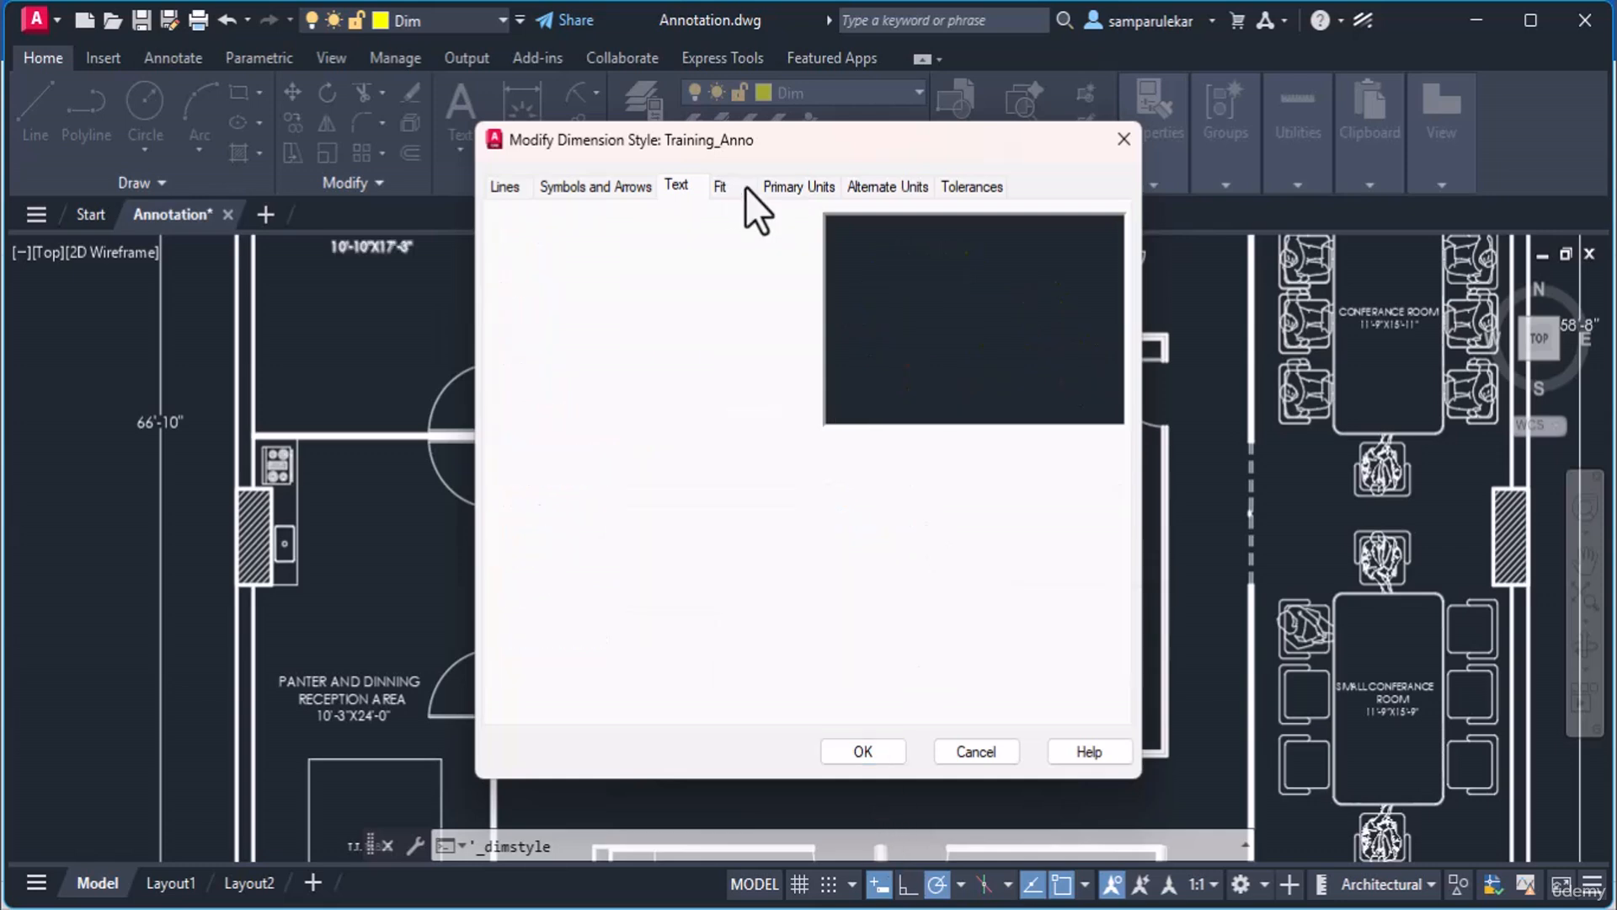
pyautogui.click(812, 193)
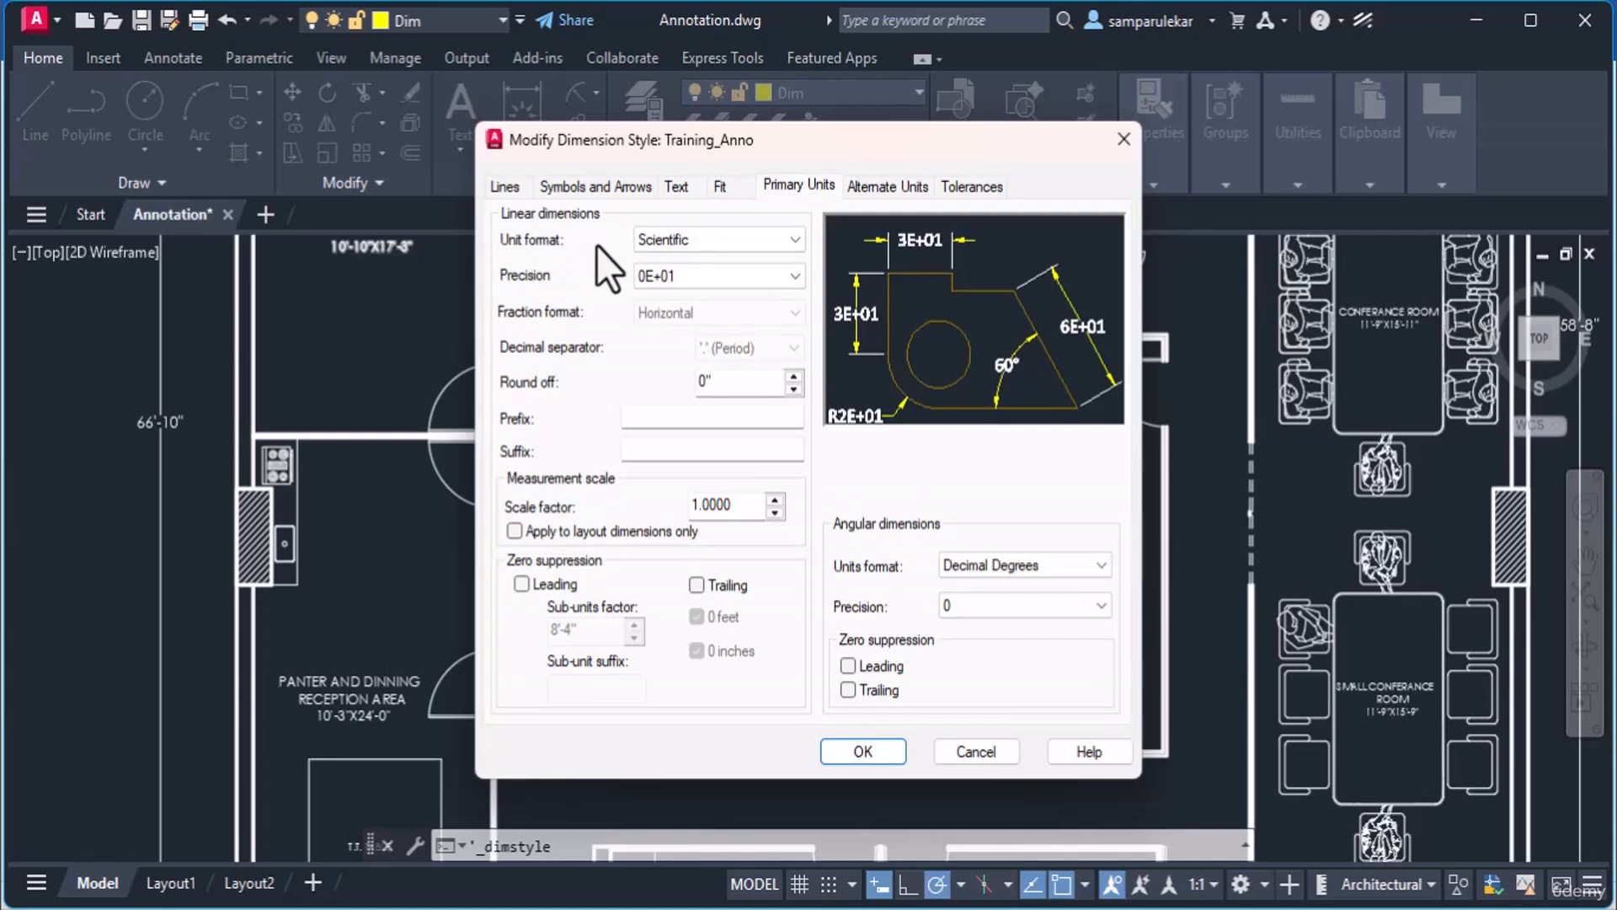
pyautogui.click(691, 240)
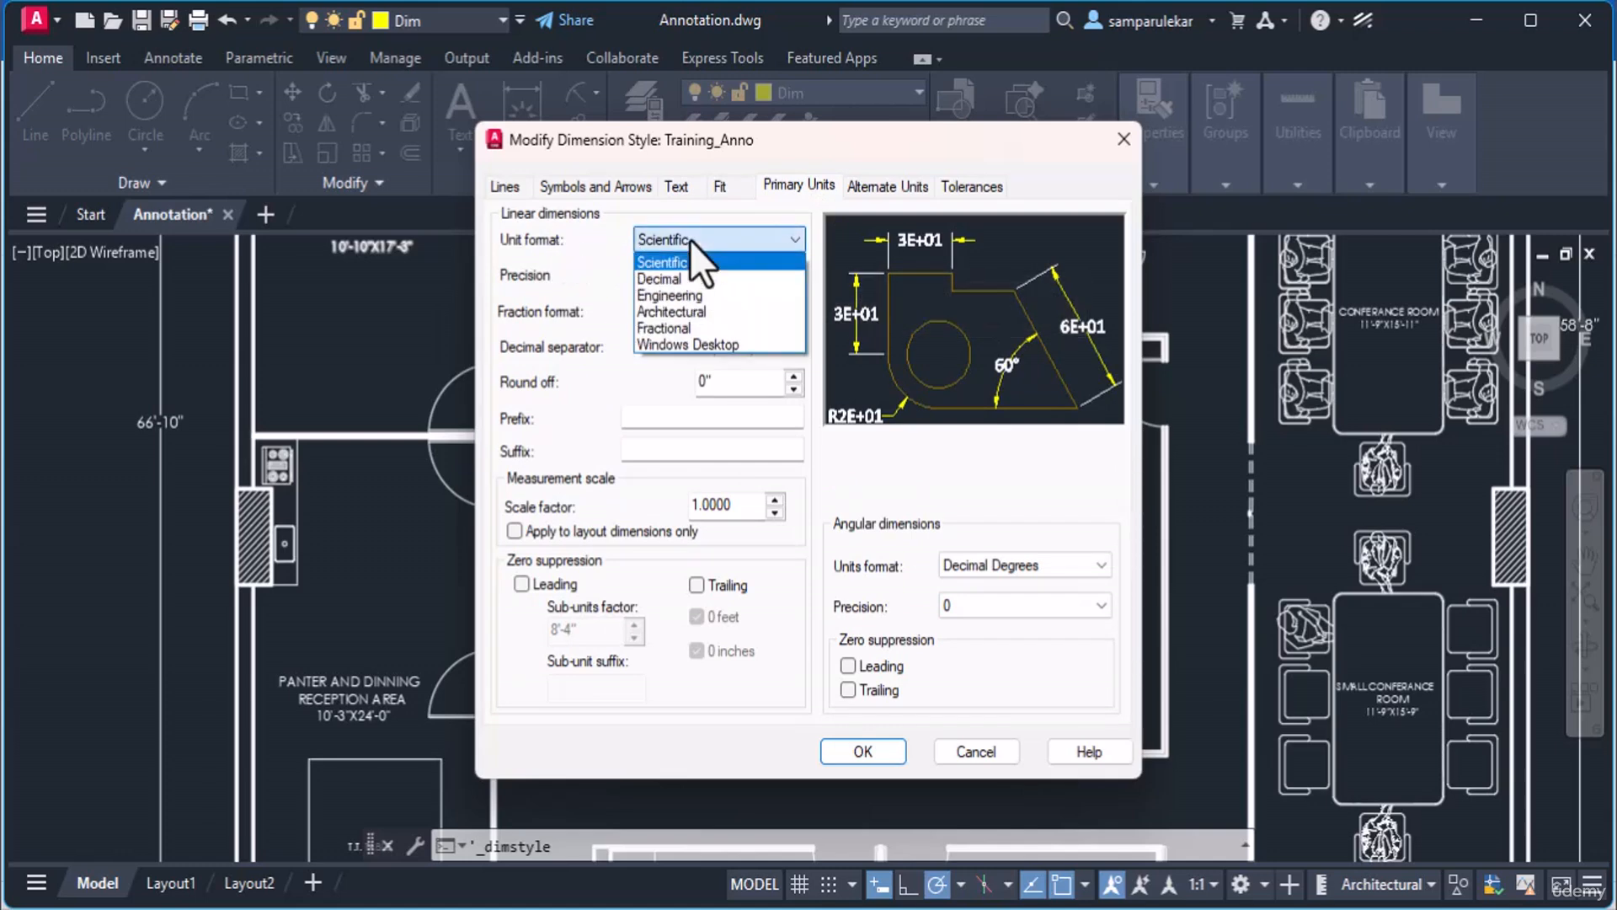
pyautogui.click(683, 311)
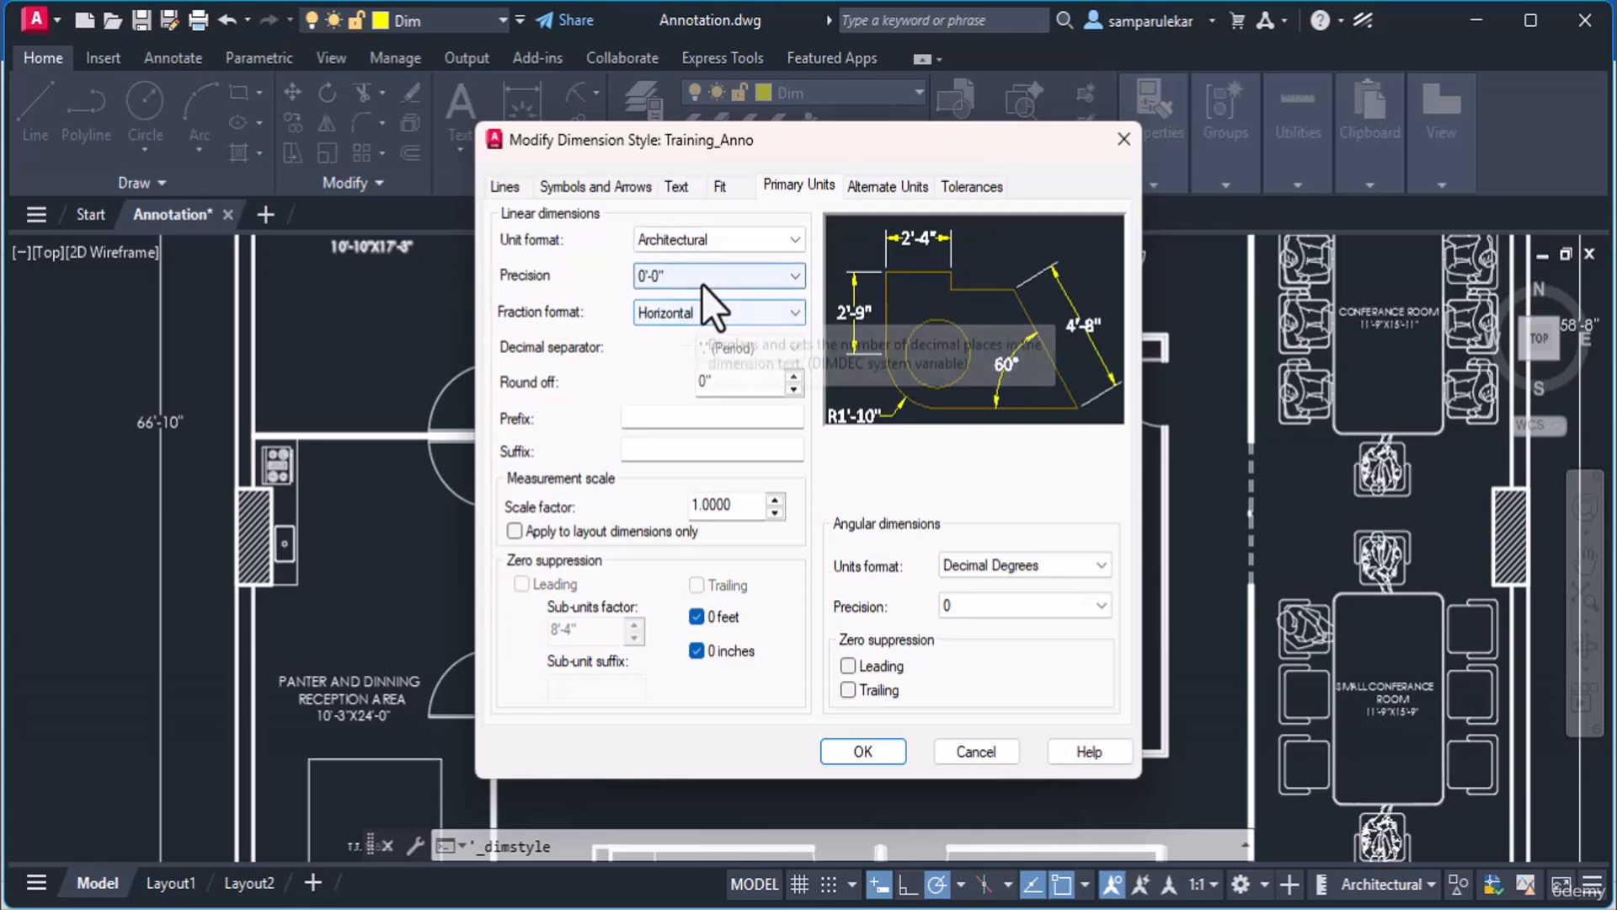
pyautogui.click(701, 285)
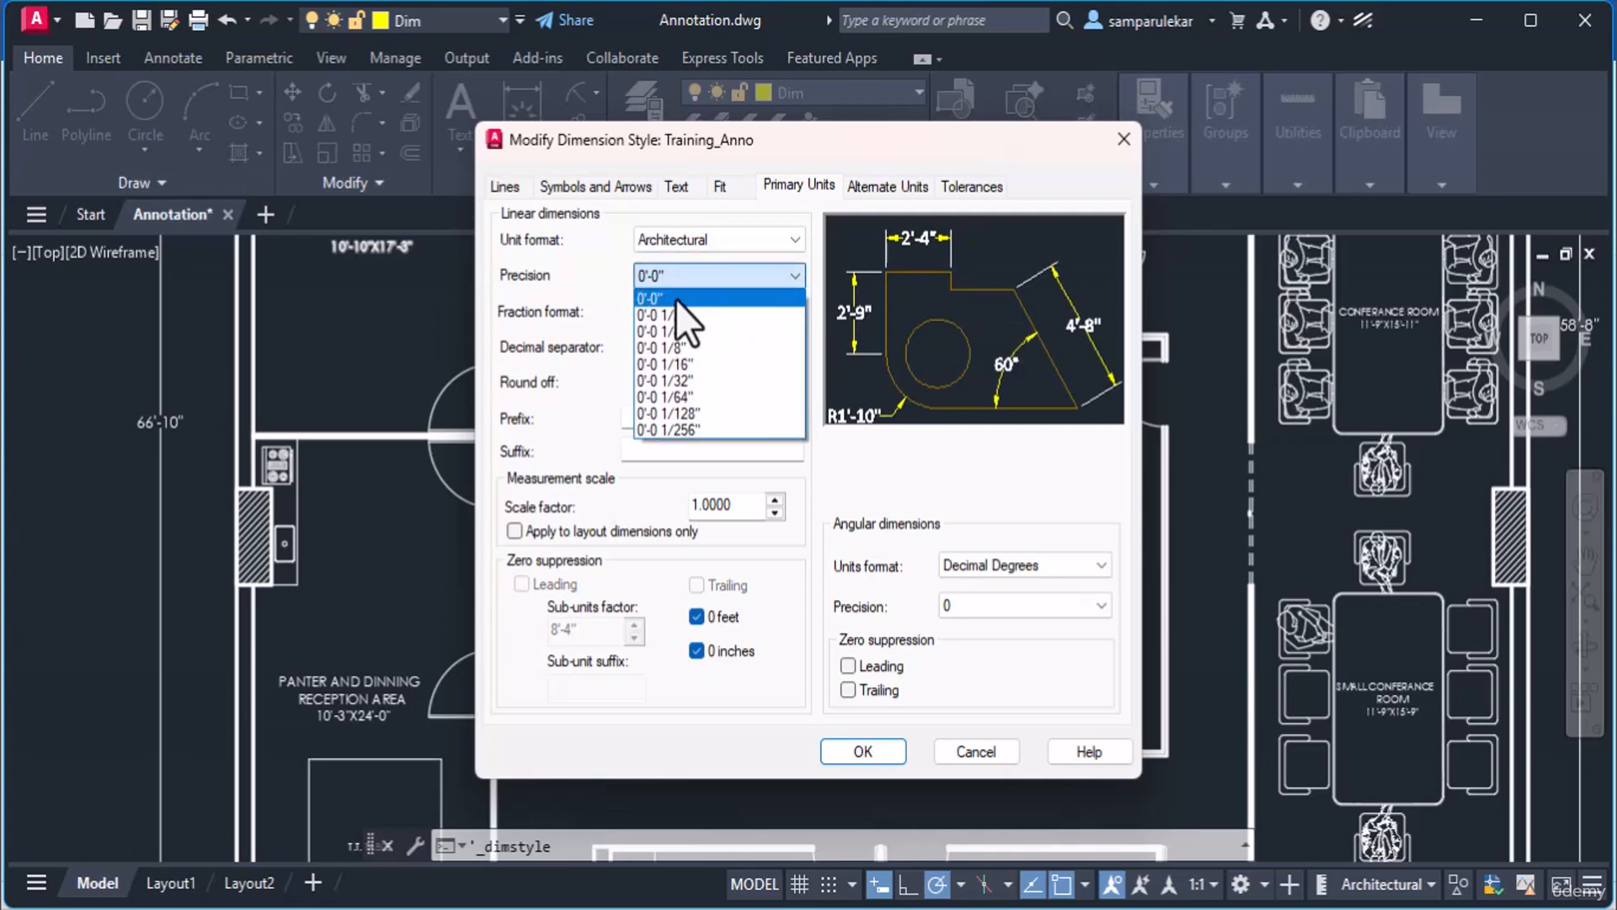
pyautogui.click(676, 299)
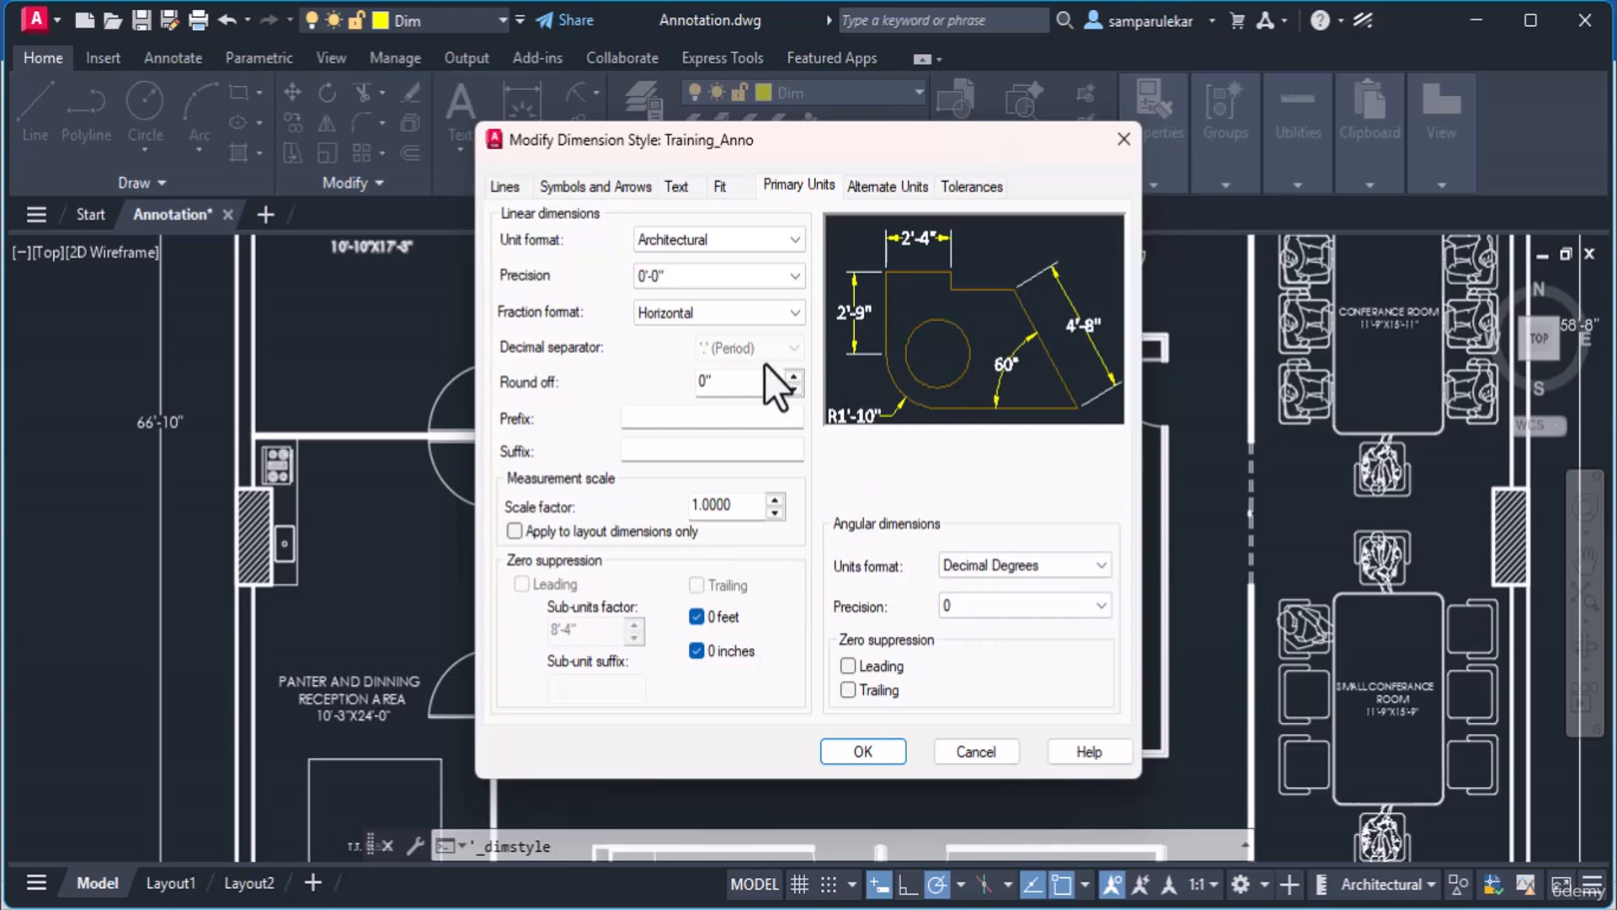
pyautogui.click(723, 189)
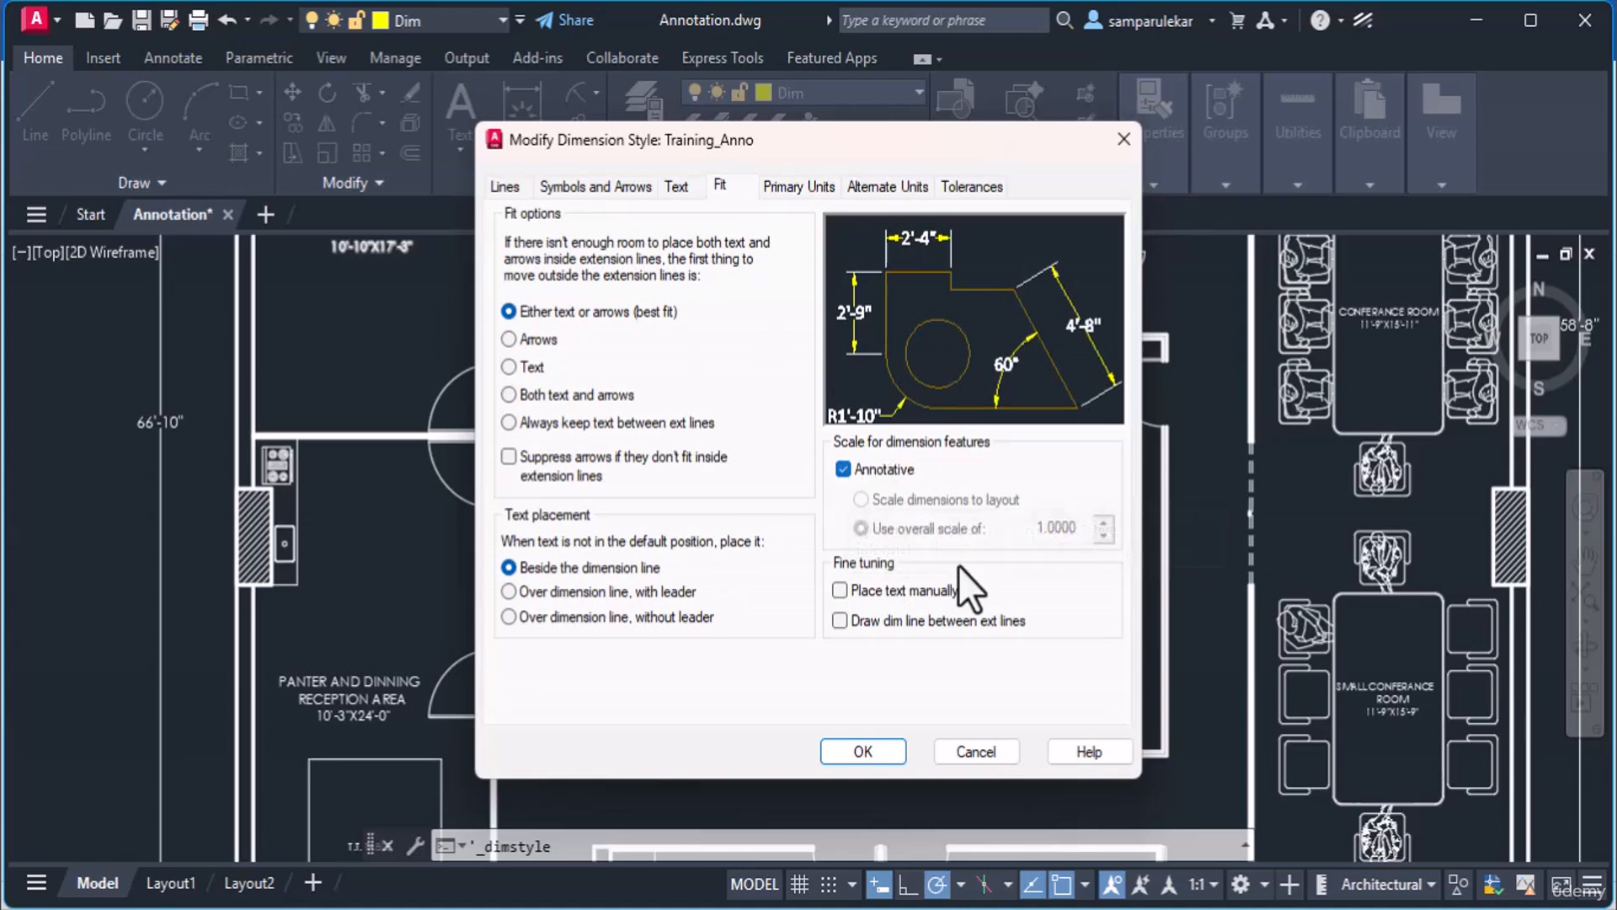
pyautogui.click(881, 761)
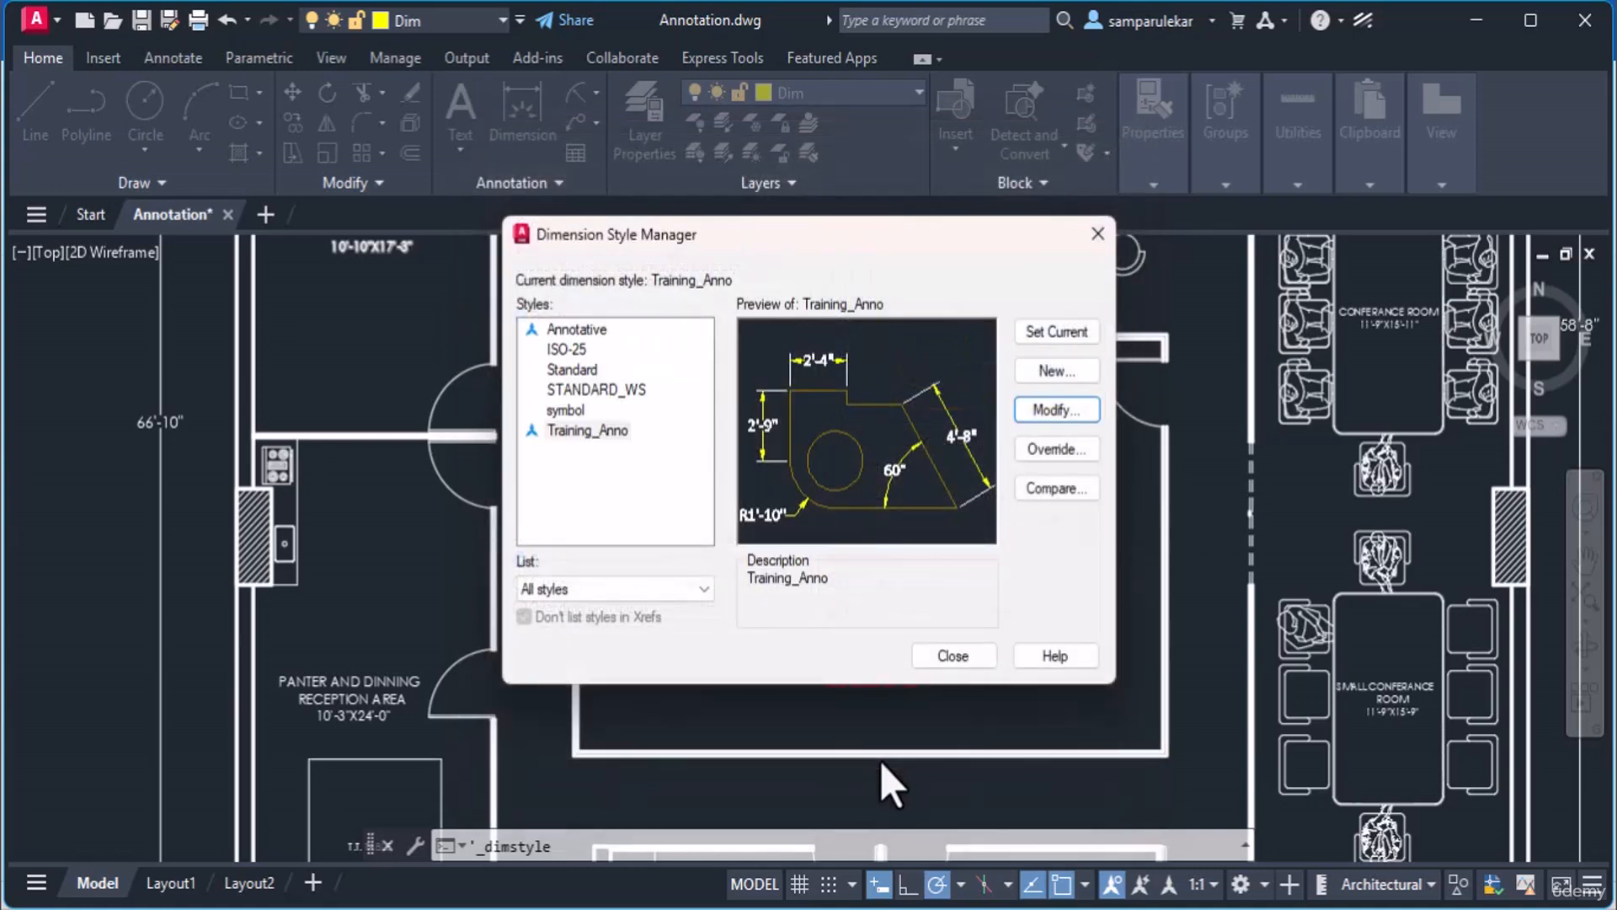
# Make Training_Anno the current dimension style and close the Dimension Style Manager
pyautogui.click(570, 429)
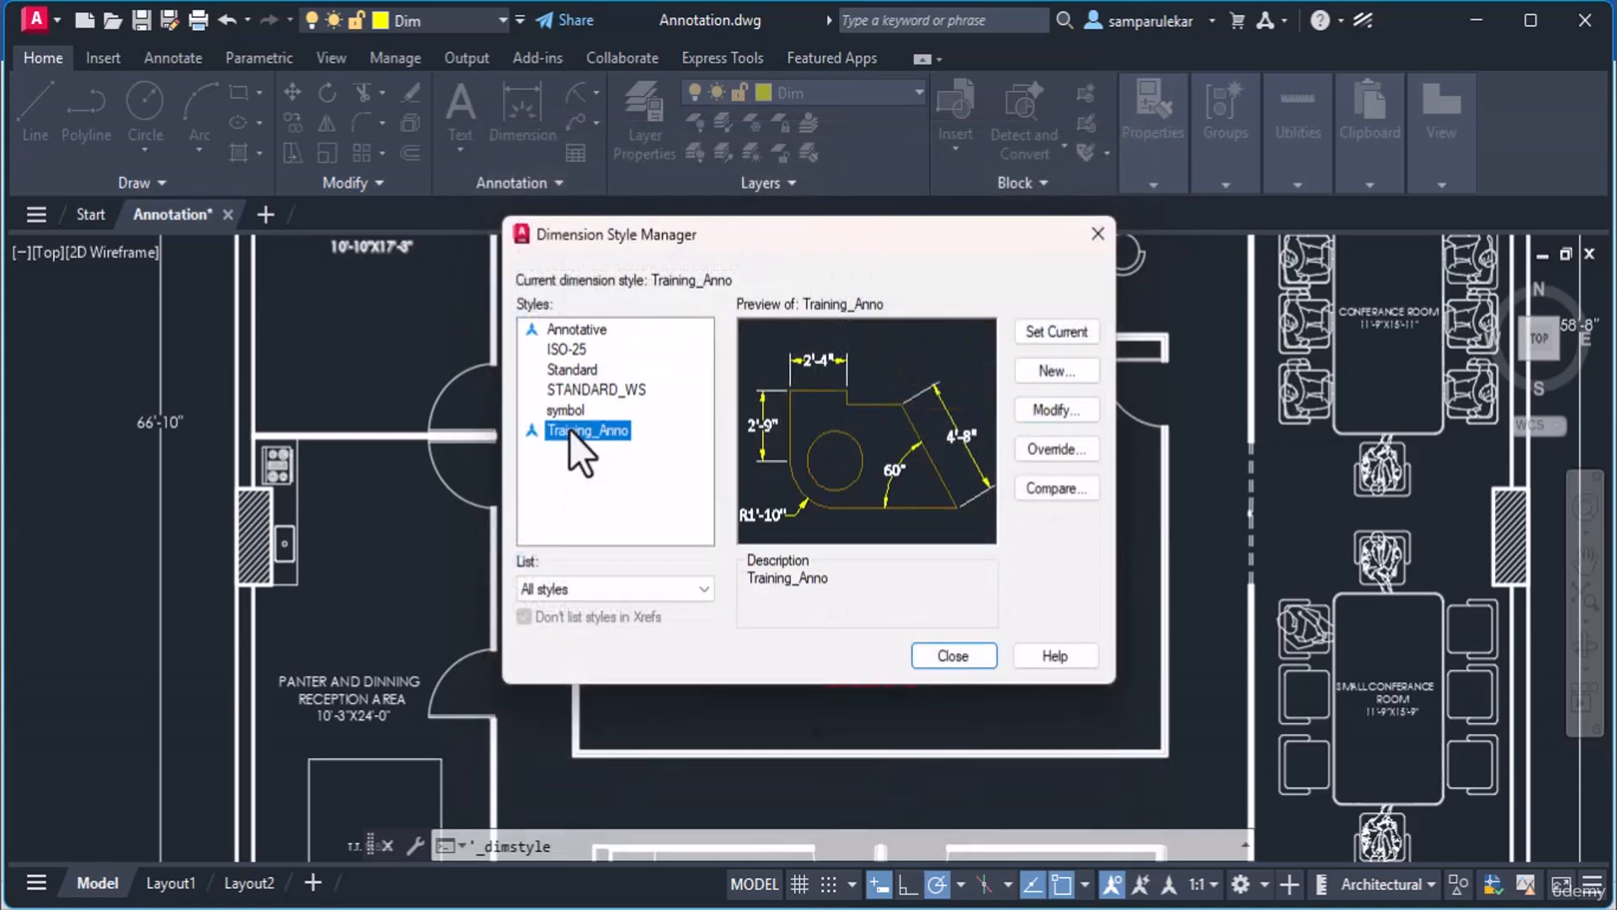
pyautogui.click(1070, 329)
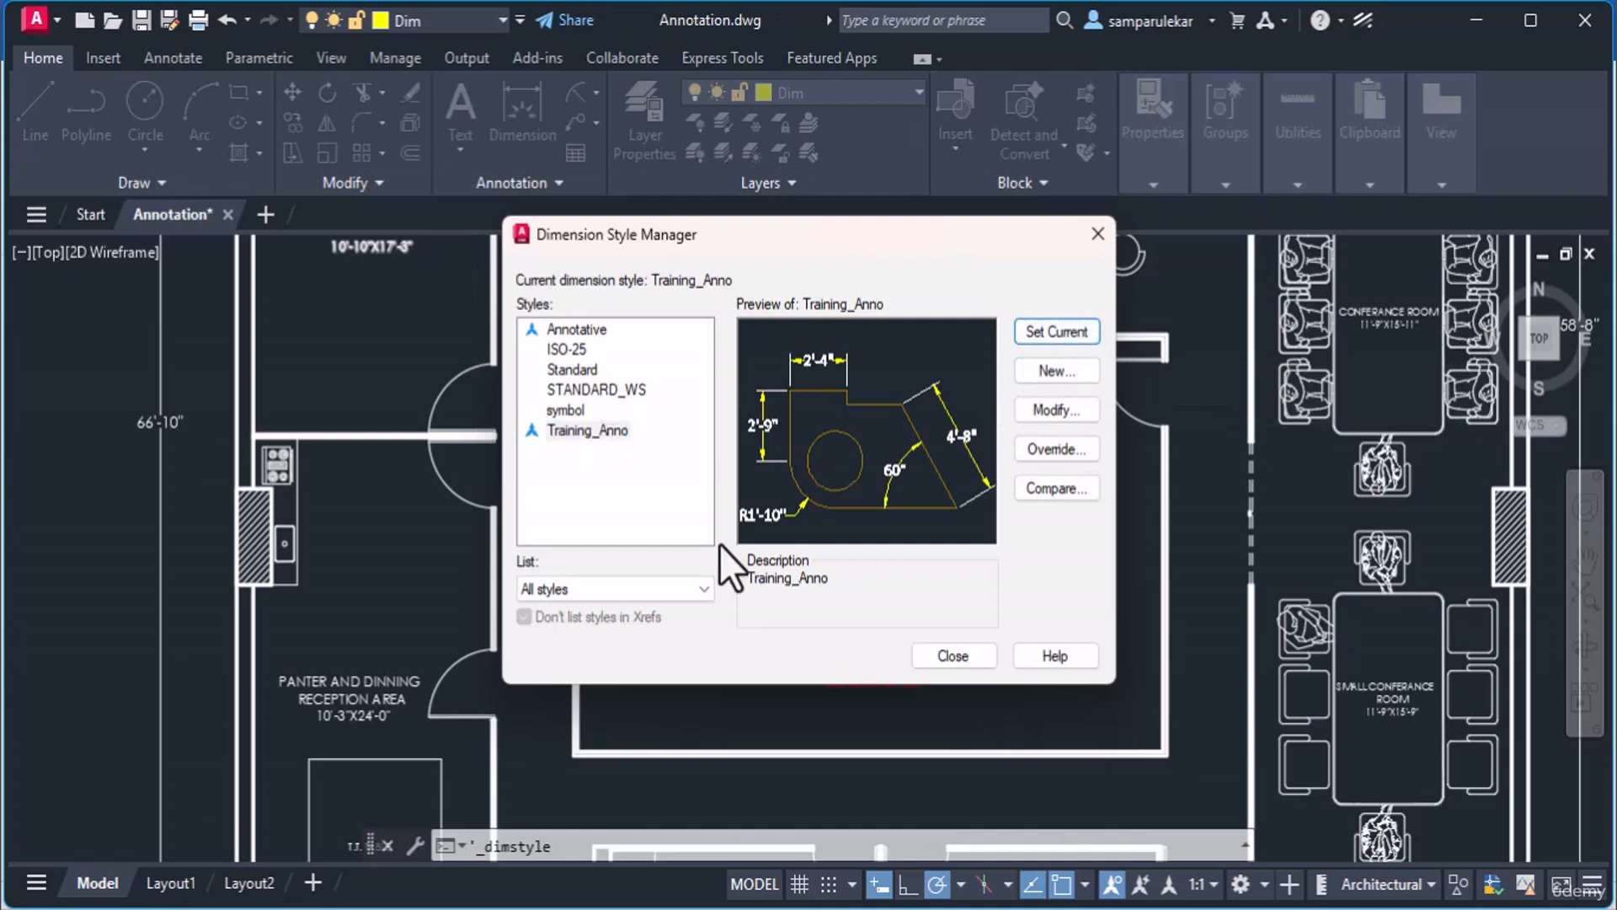
pyautogui.click(953, 655)
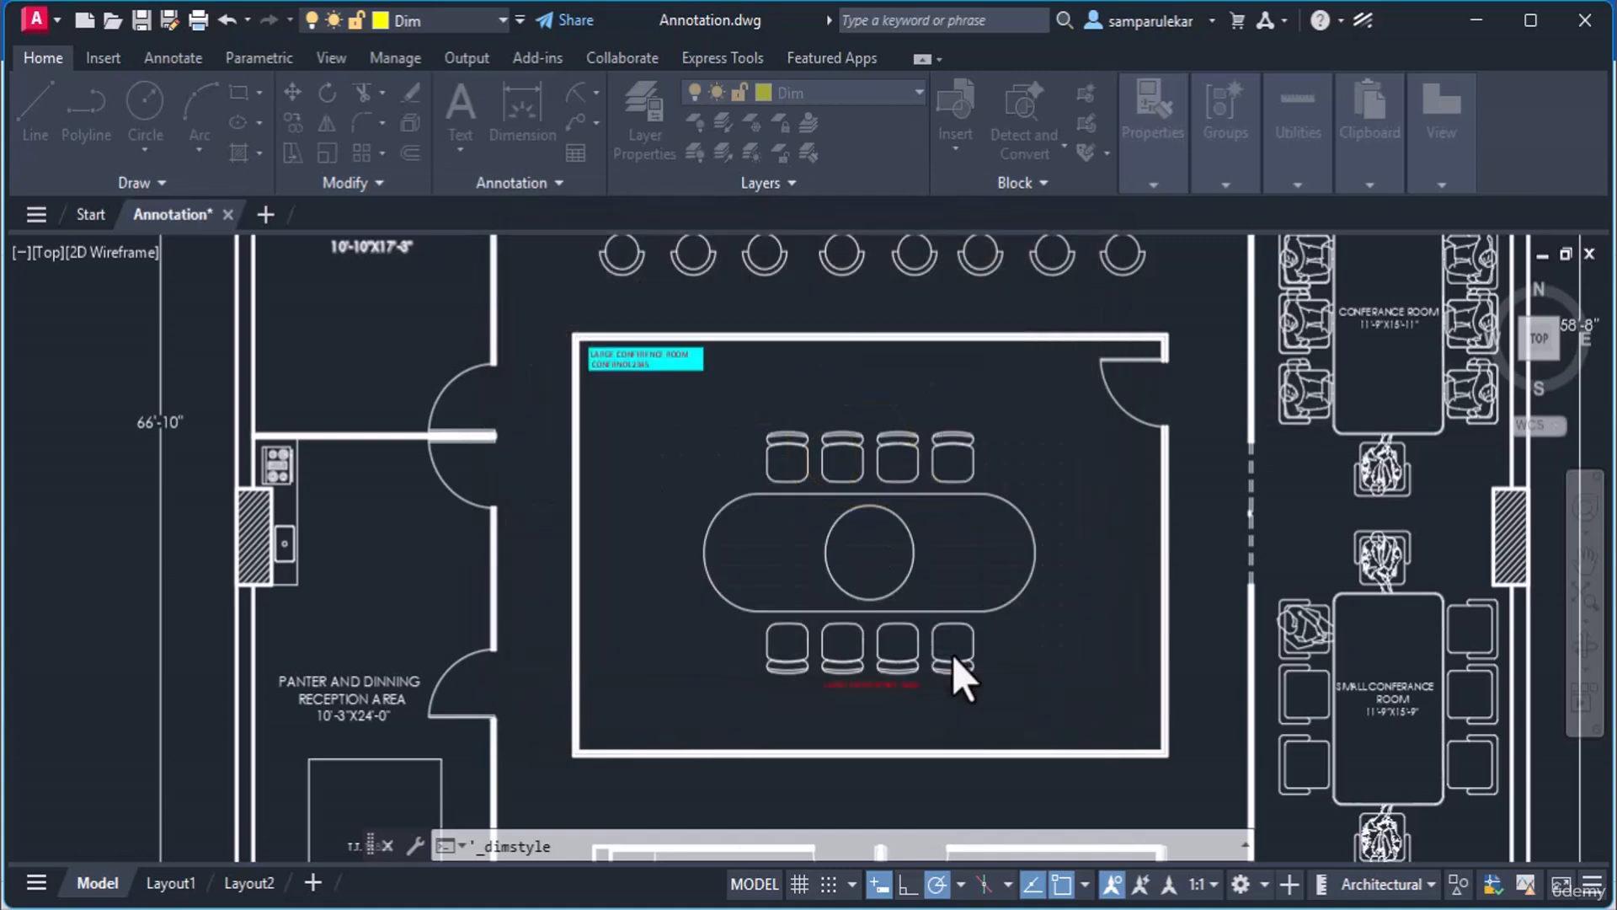
pyautogui.click(560, 191)
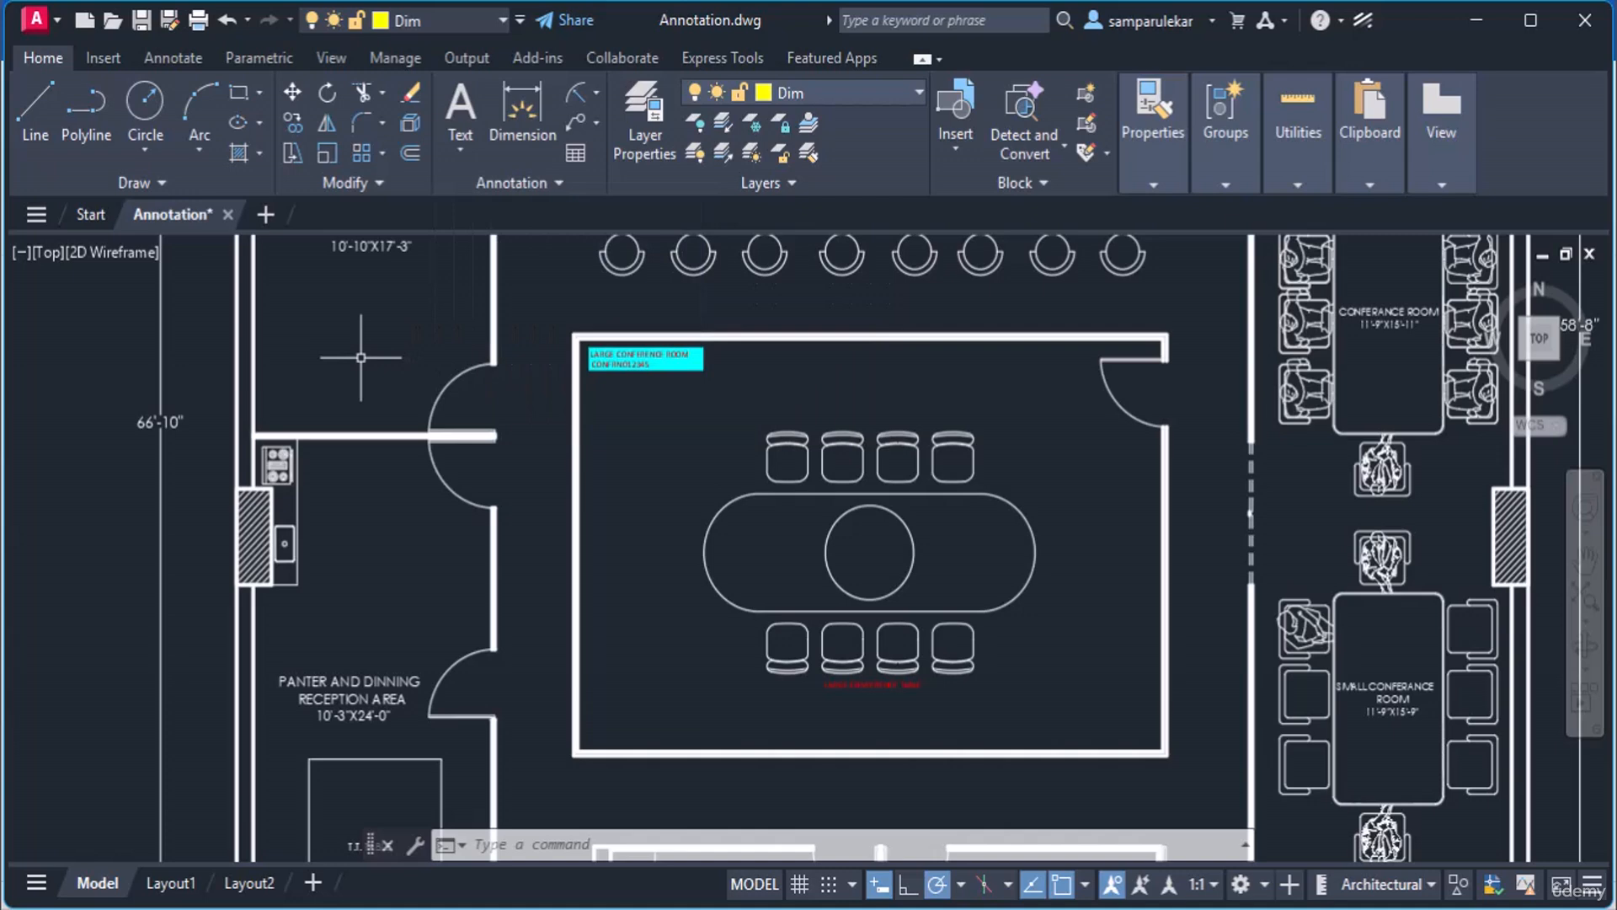
# Open the drawing's layer properties
pyautogui.click(636, 93)
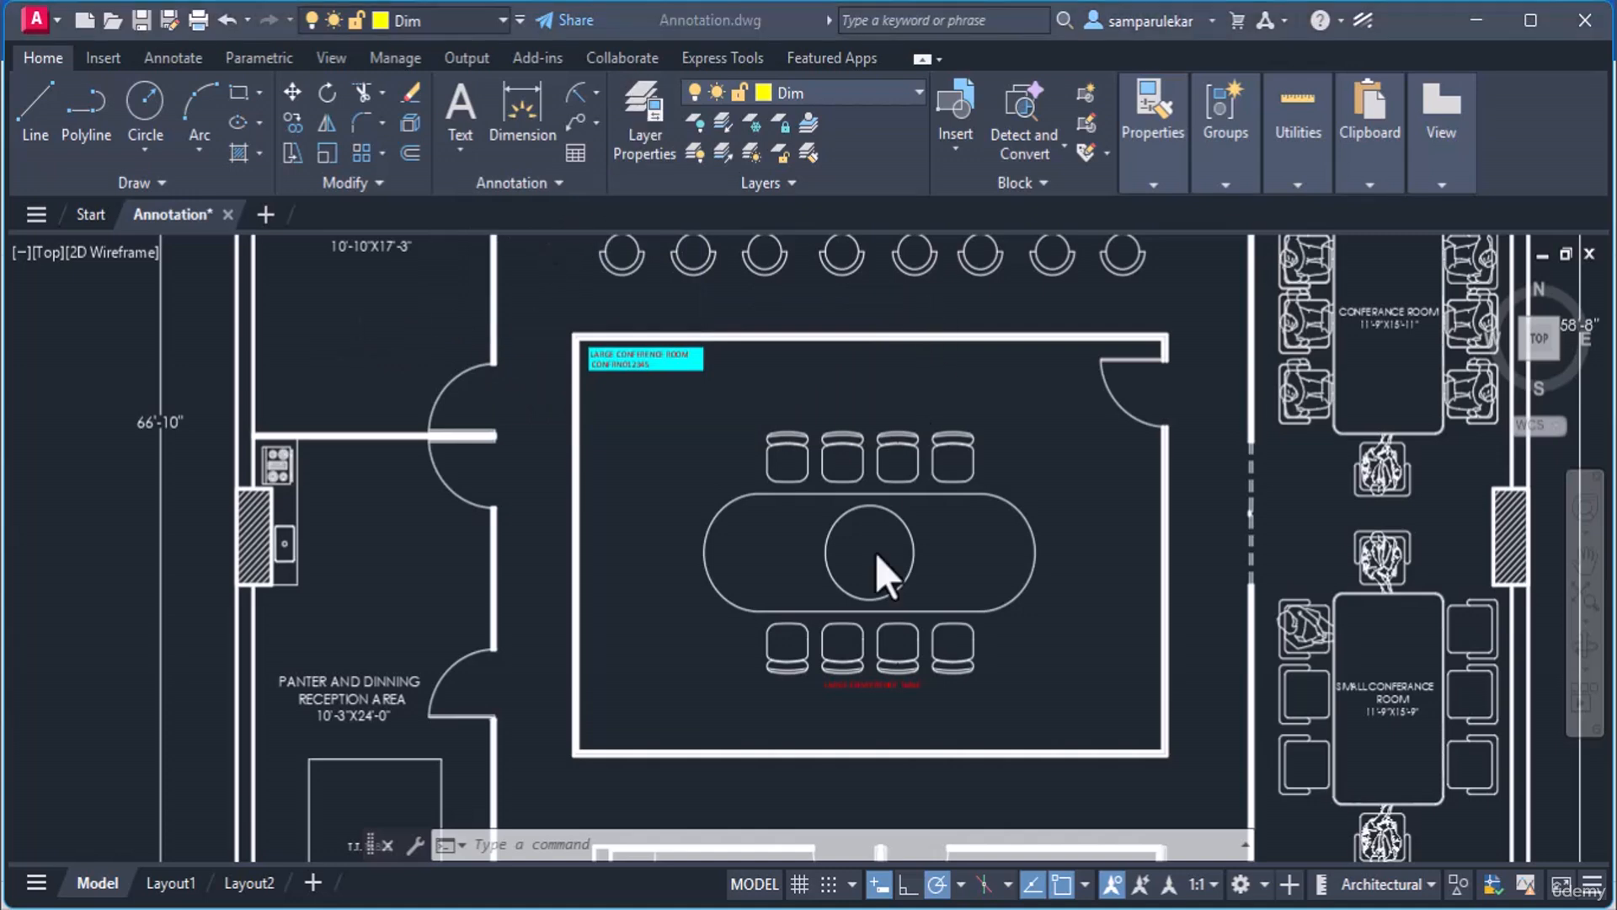